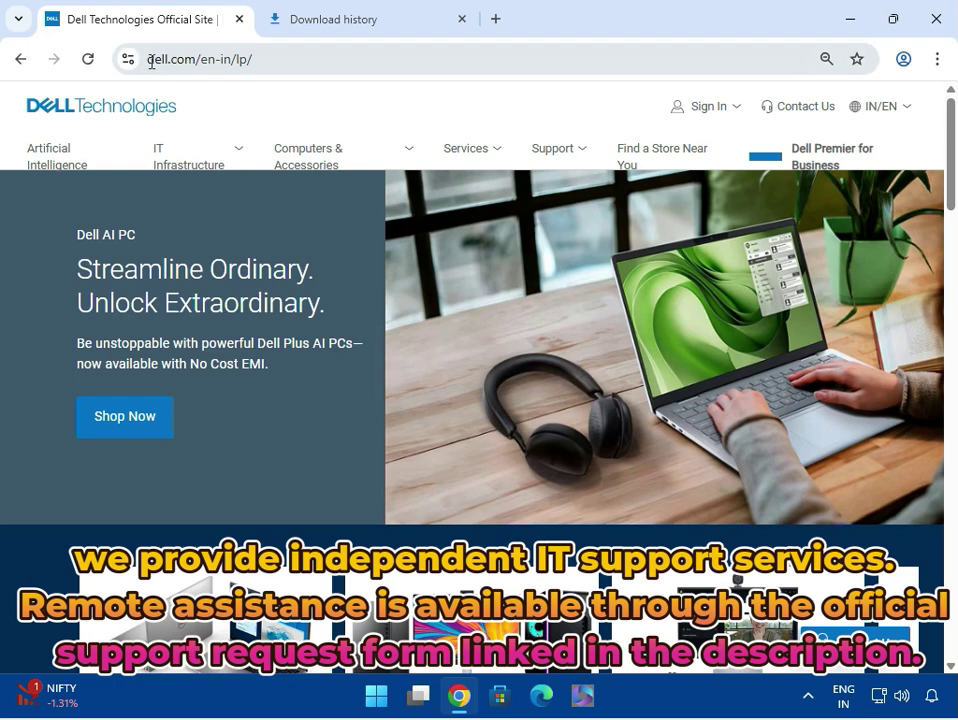
Open the Drivers & Downloads support page of the Dell India website.
drag(147, 59, 195, 68)
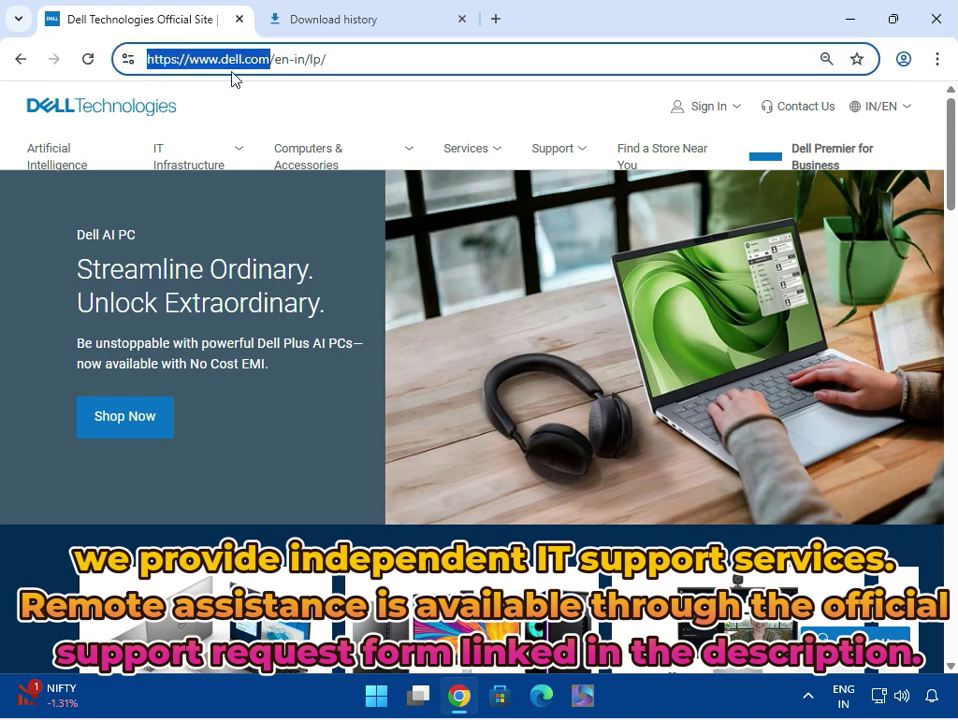
click(363, 93)
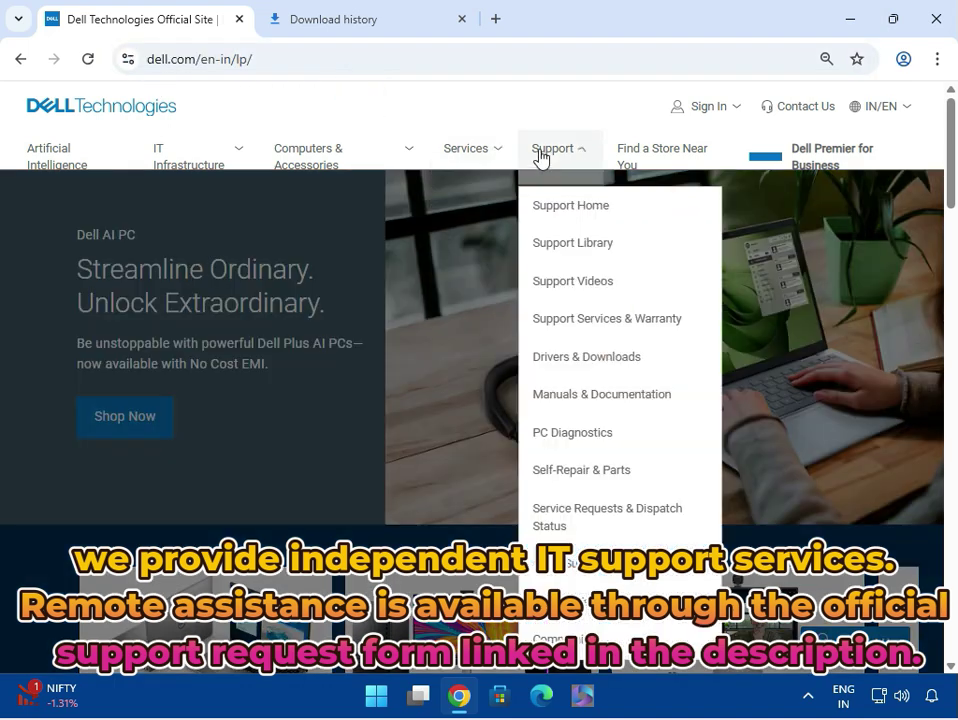
click(545, 152)
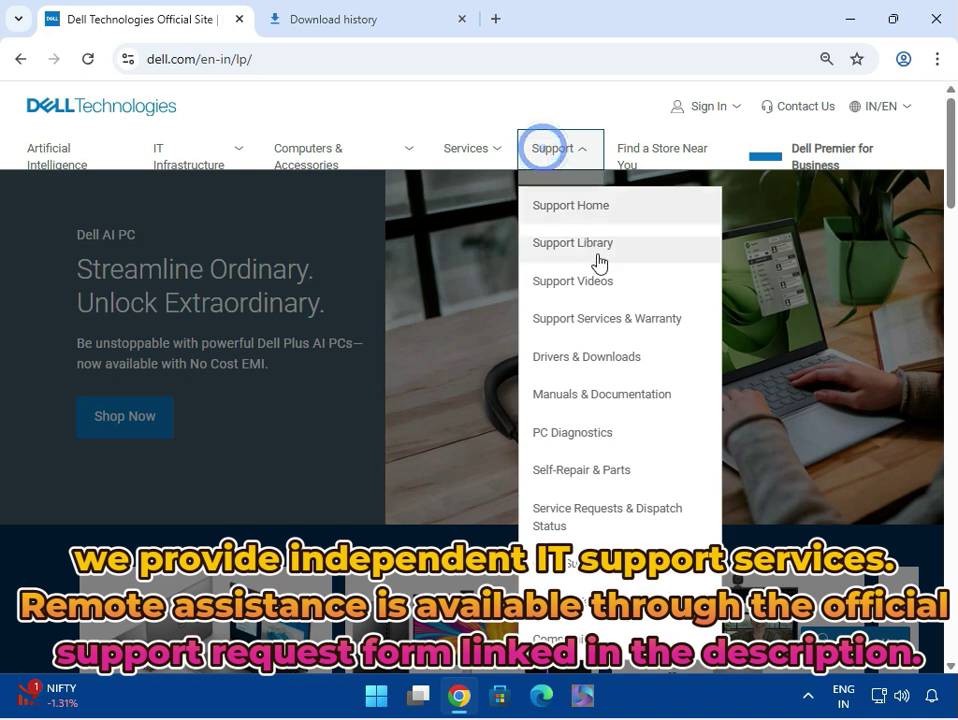
click(560, 370)
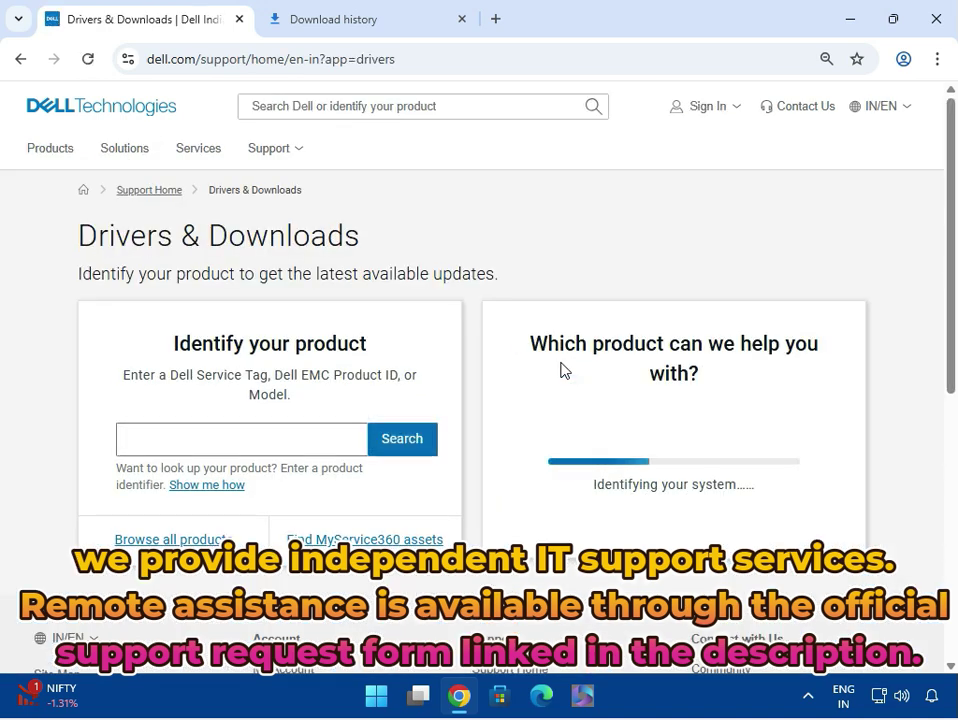
Search for the product model "inspiron 3451" and open the Inspiron 3451 driver page.
click(176, 437)
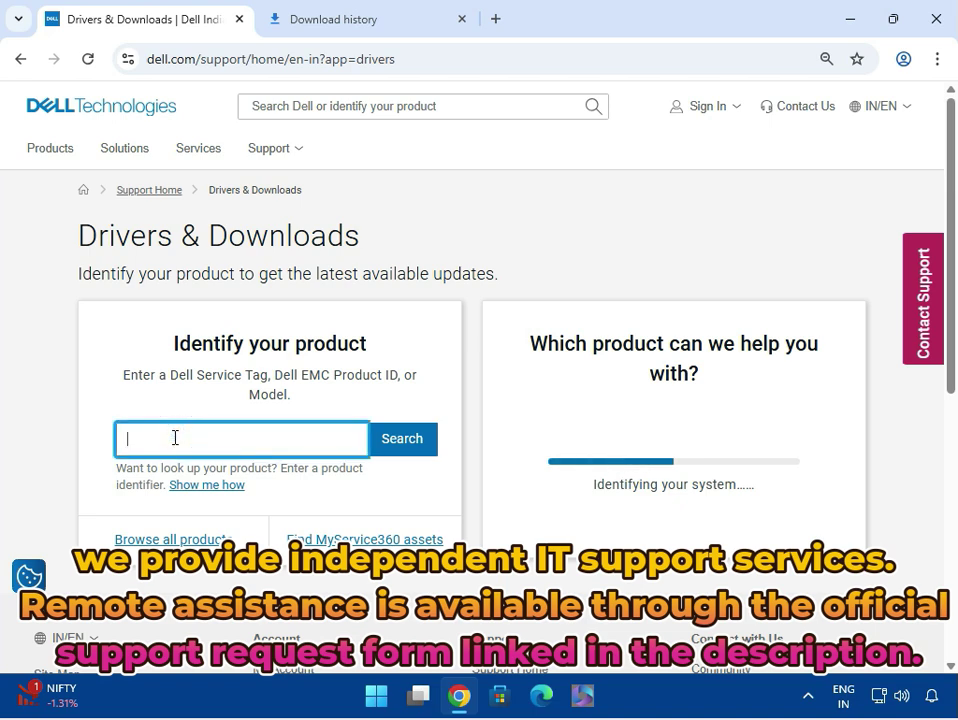
text(inspi)
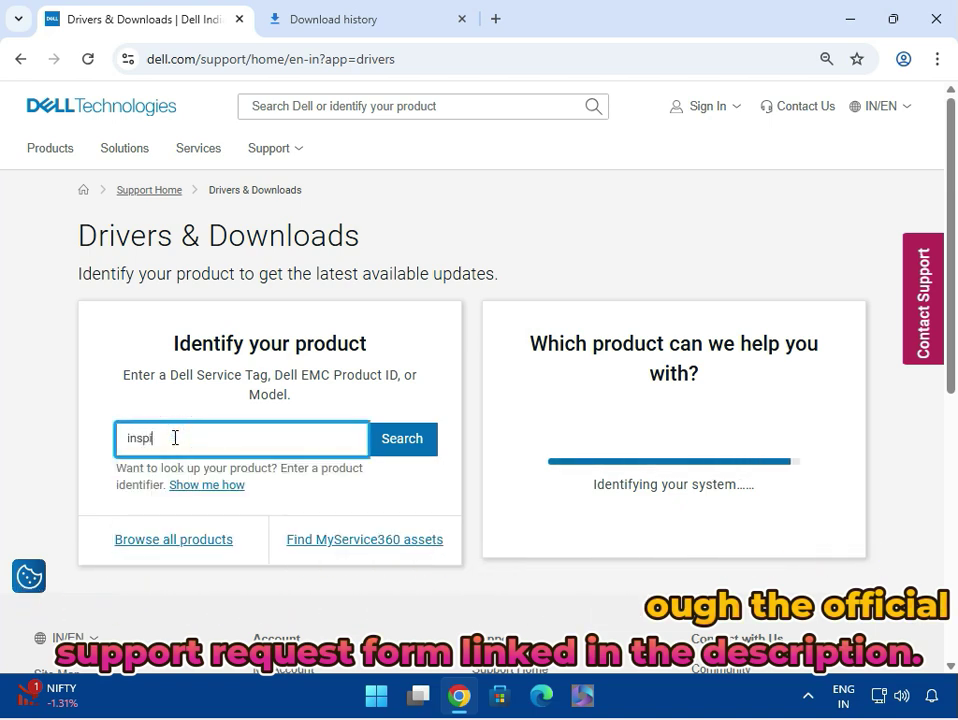
text(ron )
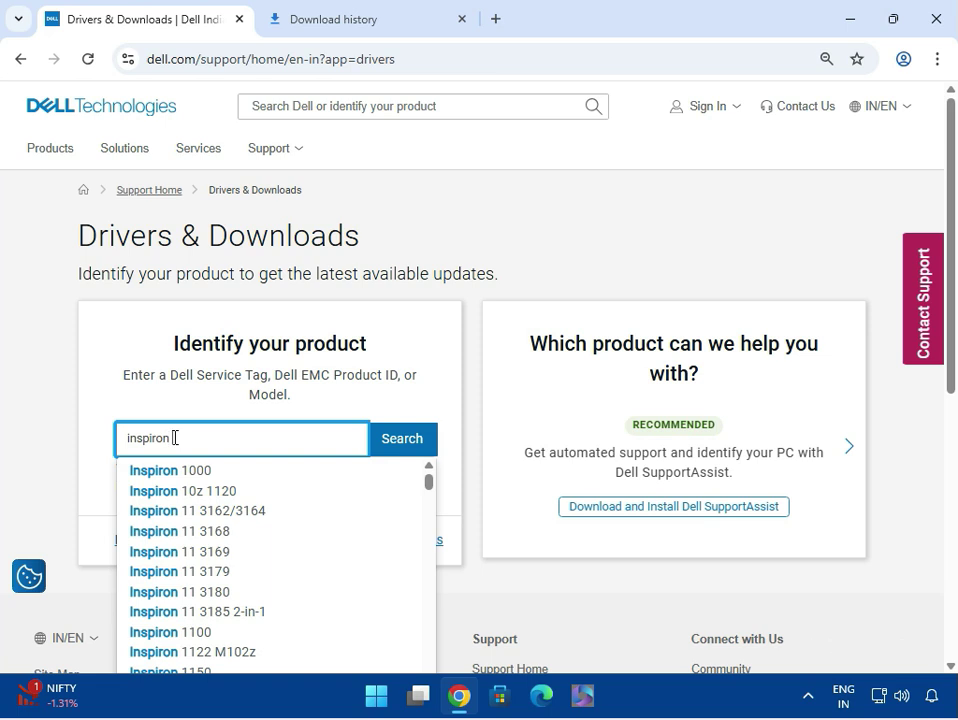
text(3451)
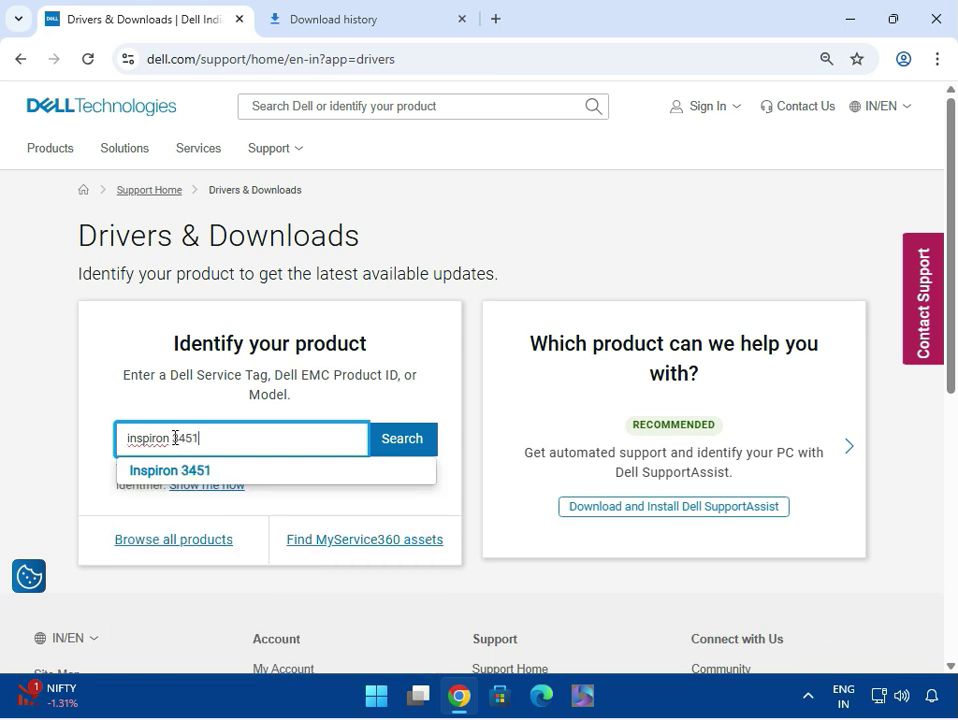
click(171, 468)
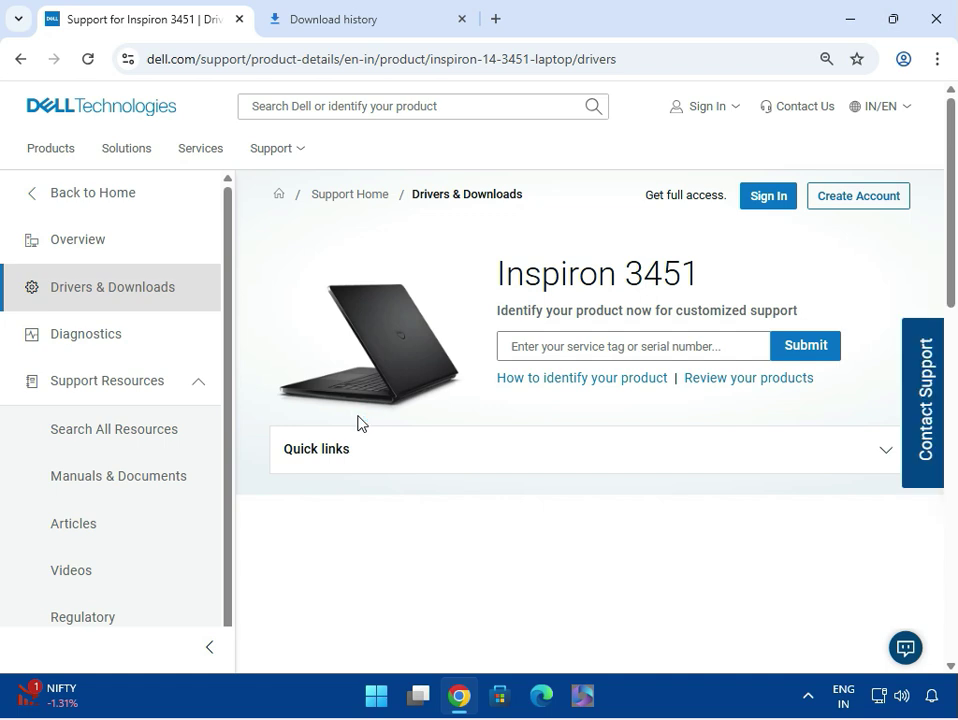
Choose to find specific drivers manually for the Inspiron 3451 instead of running automatic updates.
scroll(577, 498, down, 3)
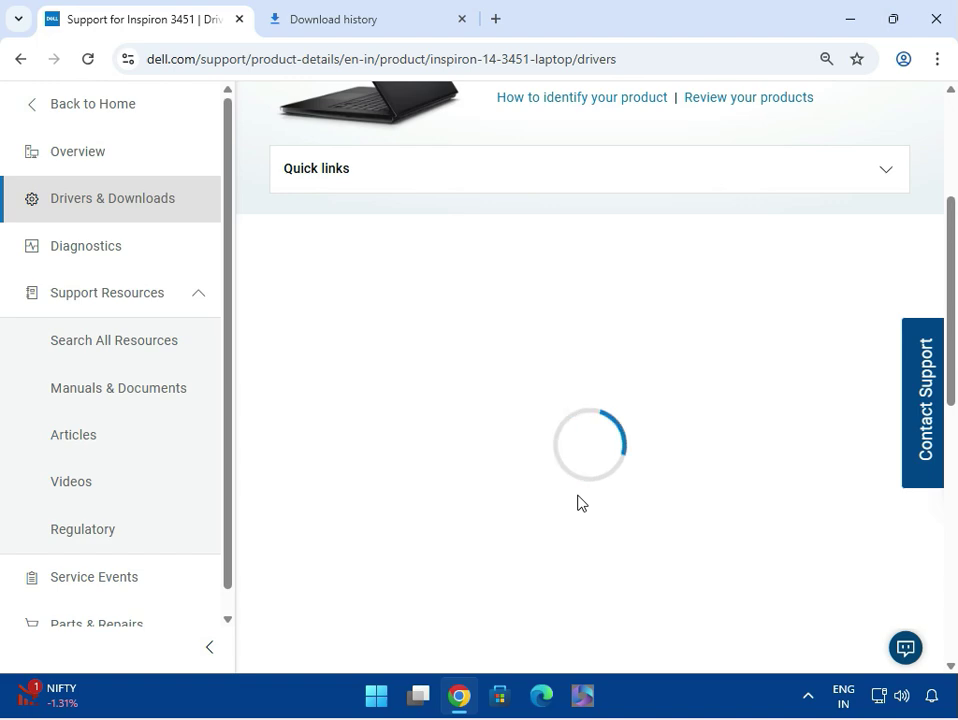
scroll(577, 500, down, 1)
scroll(577, 497, up, 2)
scroll(577, 497, down, 1)
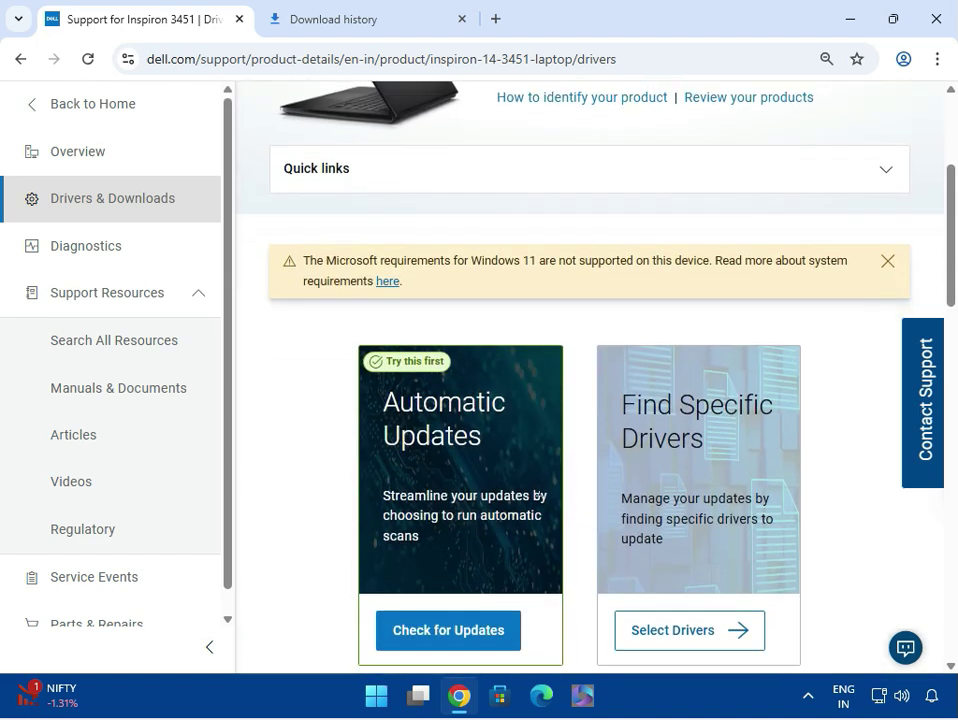
scroll(653, 484, down, 1)
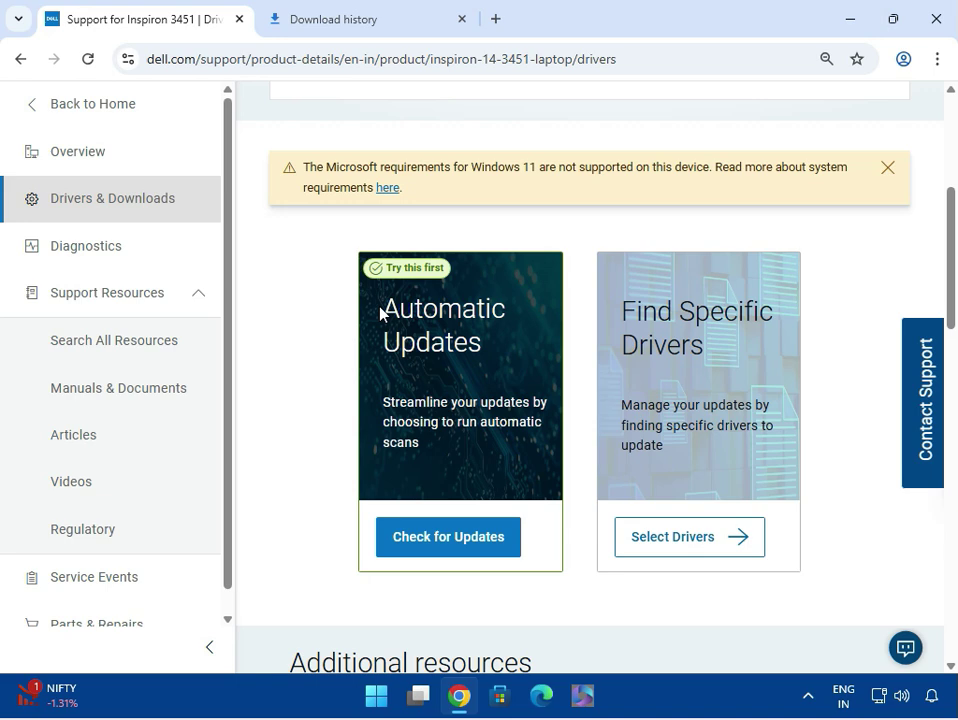
click(678, 537)
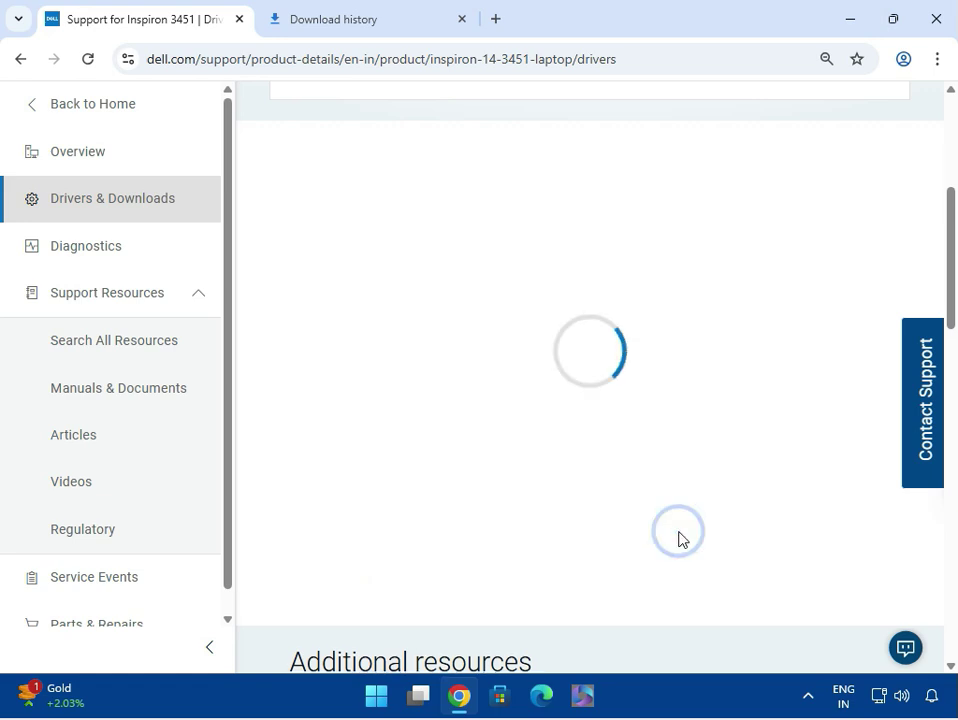
Filter the available drivers to Windows 10, 64-bit and group them by categories.
click(727, 380)
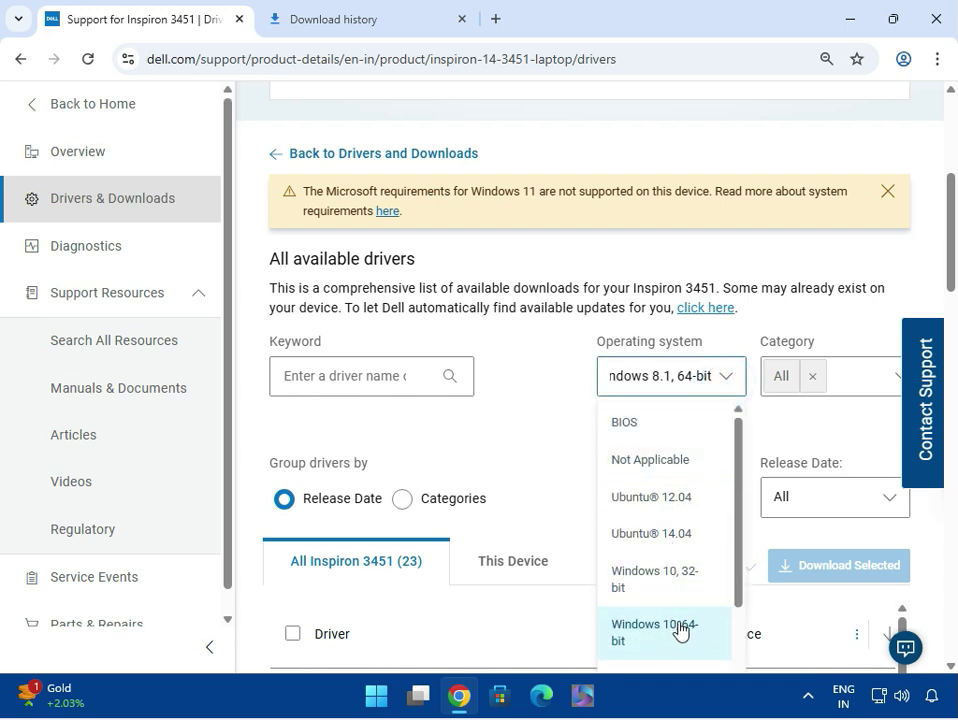
scroll(680, 628, down, 2)
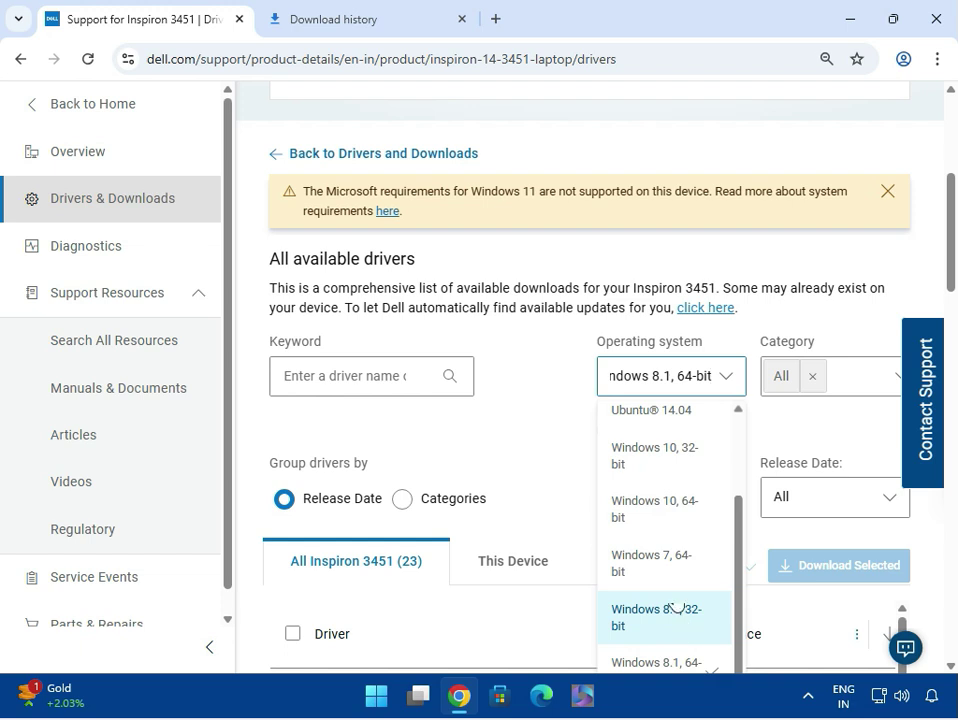
click(659, 509)
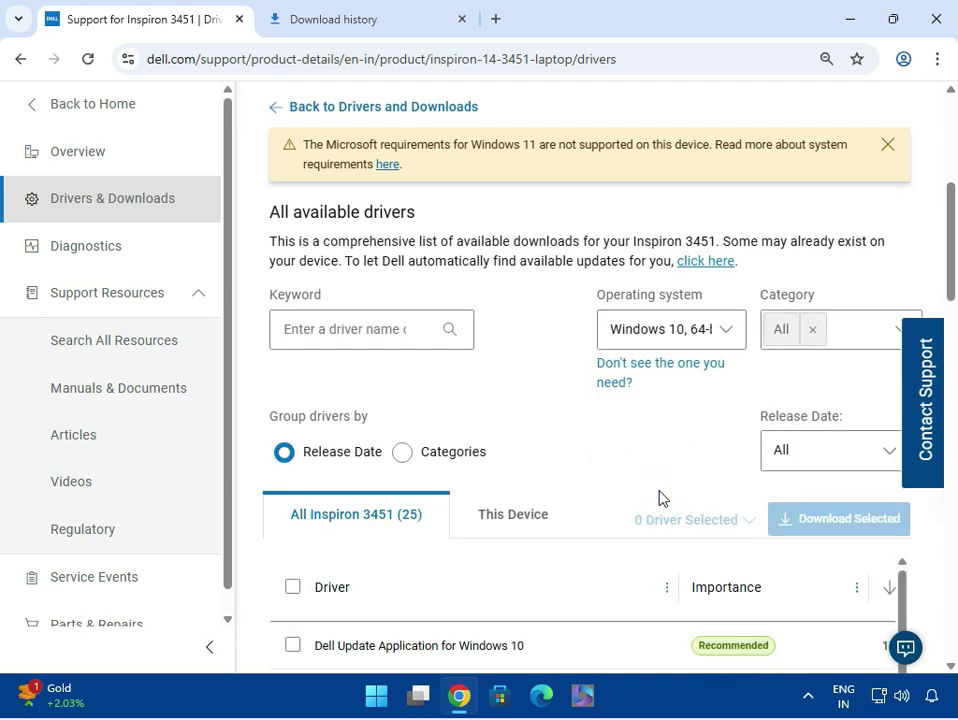
click(404, 453)
Expand the details of the critical Realtek High Definition Audio Driver, download it and check the download progress.
scroll(537, 443, down, 4)
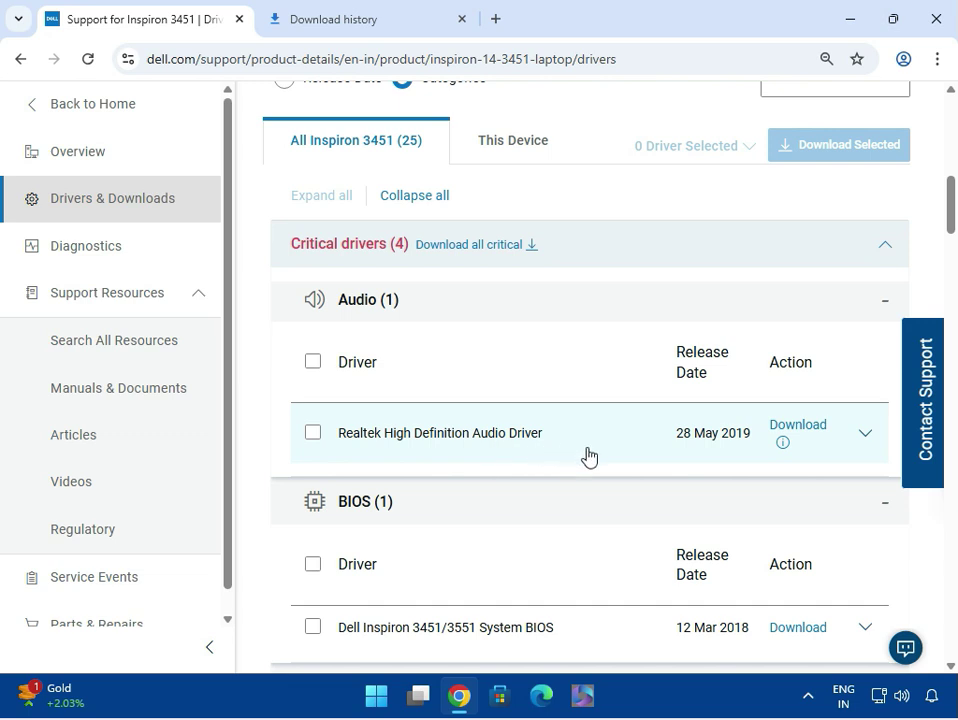
click(859, 435)
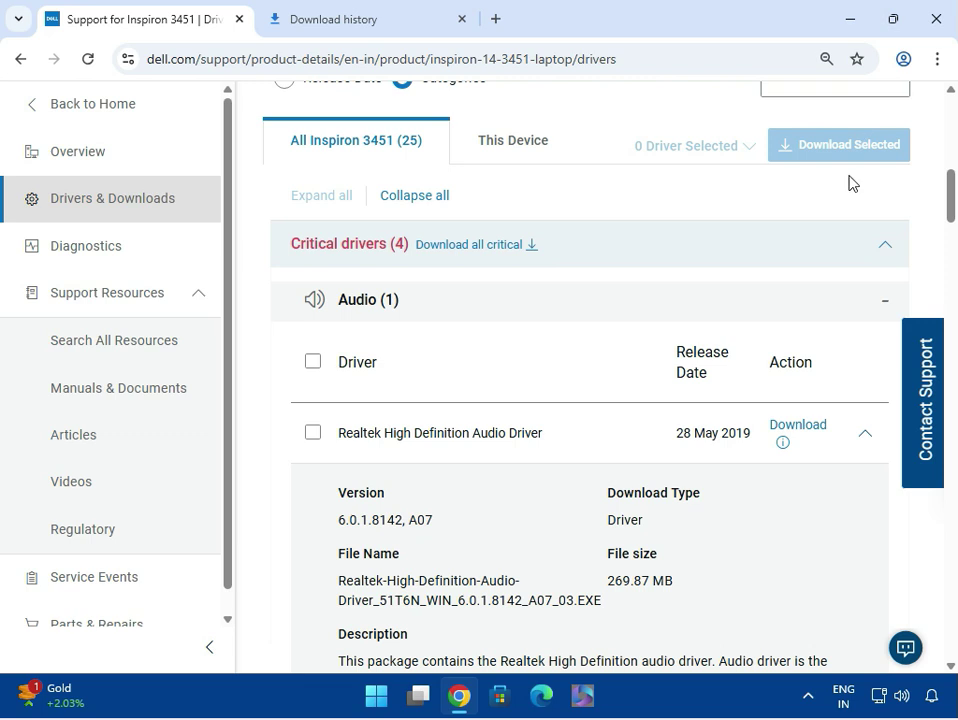
click(805, 424)
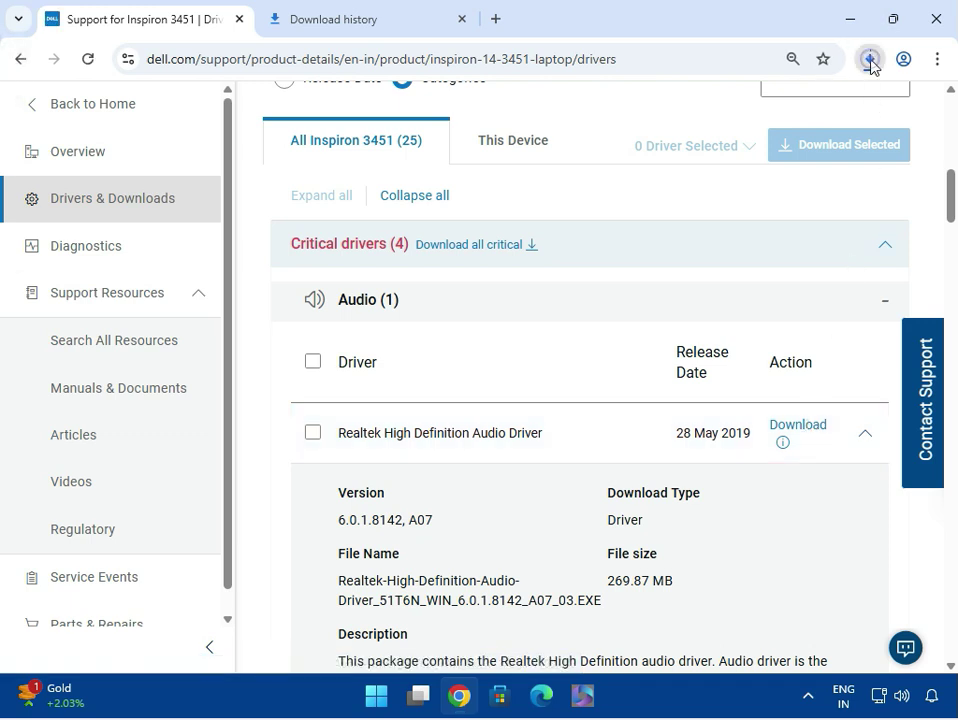
click(869, 59)
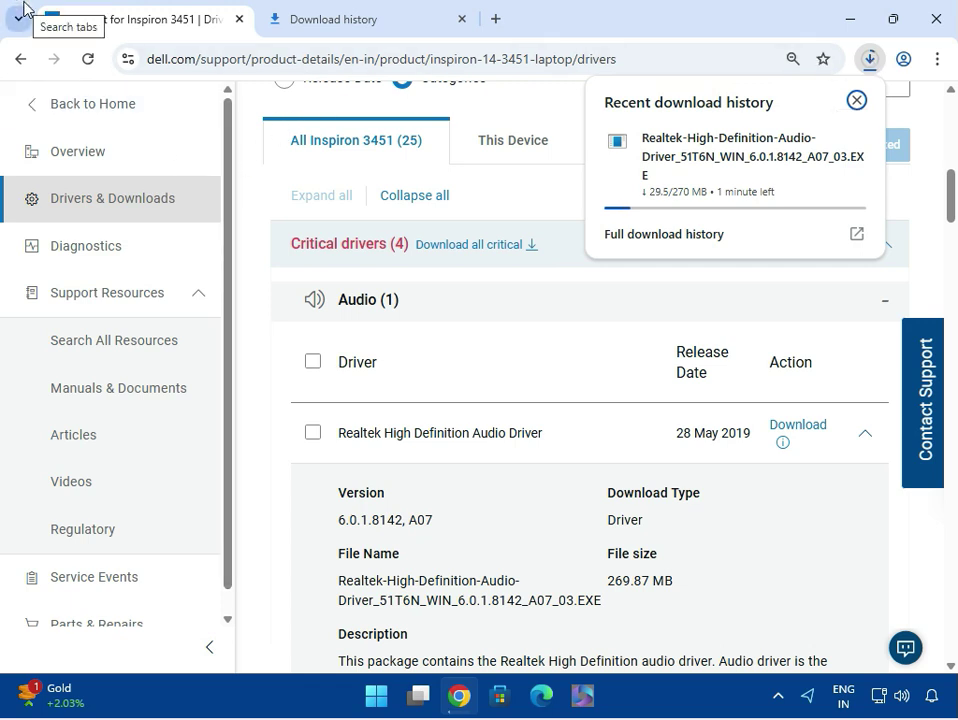
Run the downloaded Realtek ALC3223 audio driver package from the download history, allow it to make changes and start the installation.
key(ctrl+Tab)
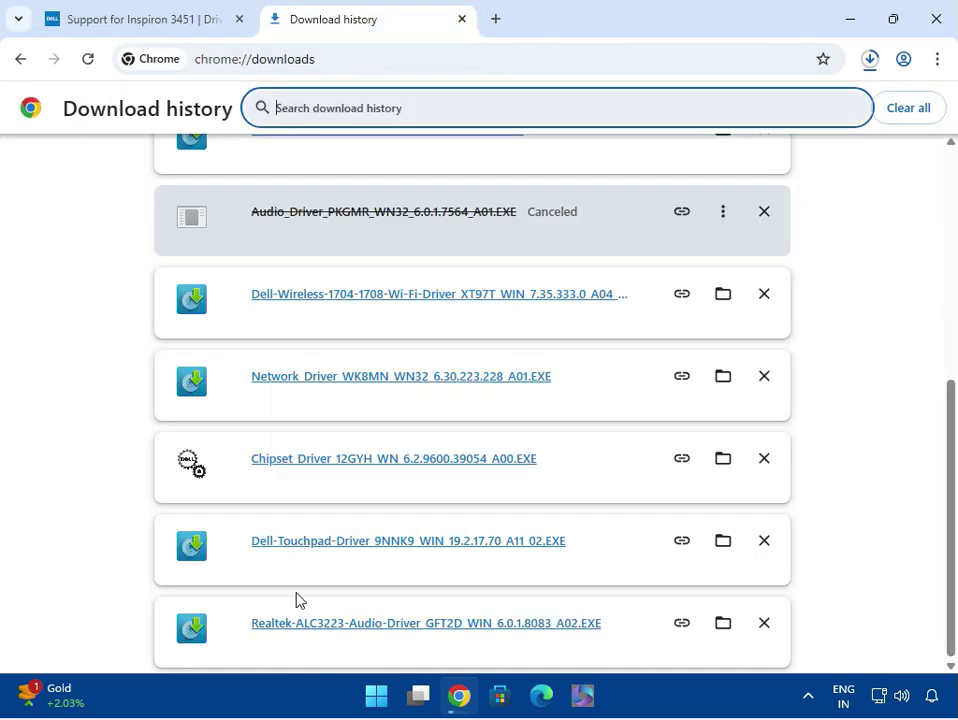
click(377, 626)
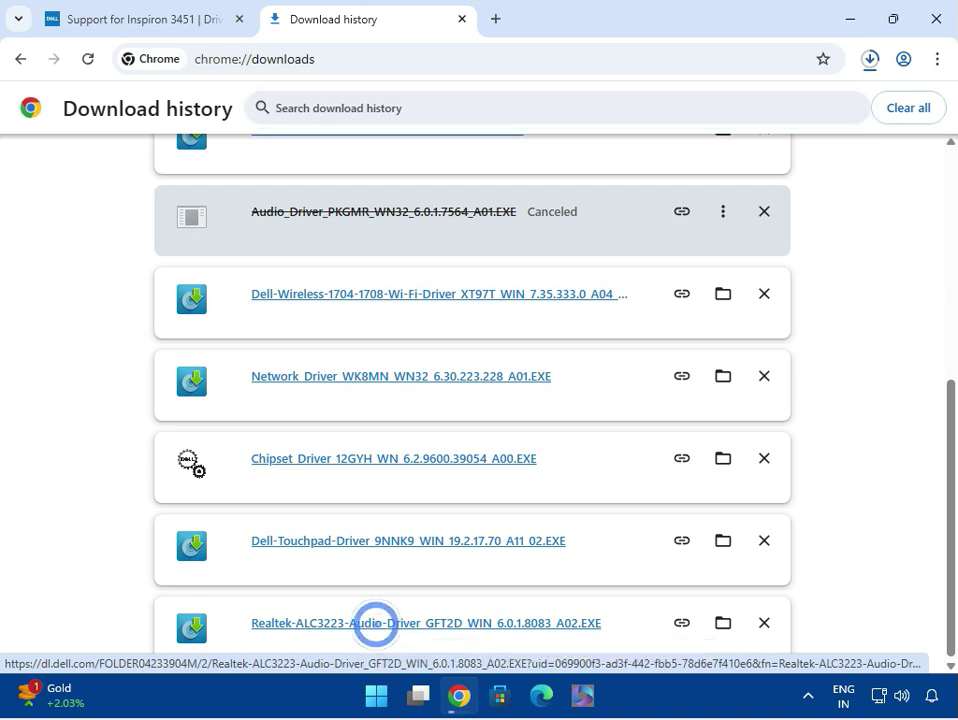
click(115, 20)
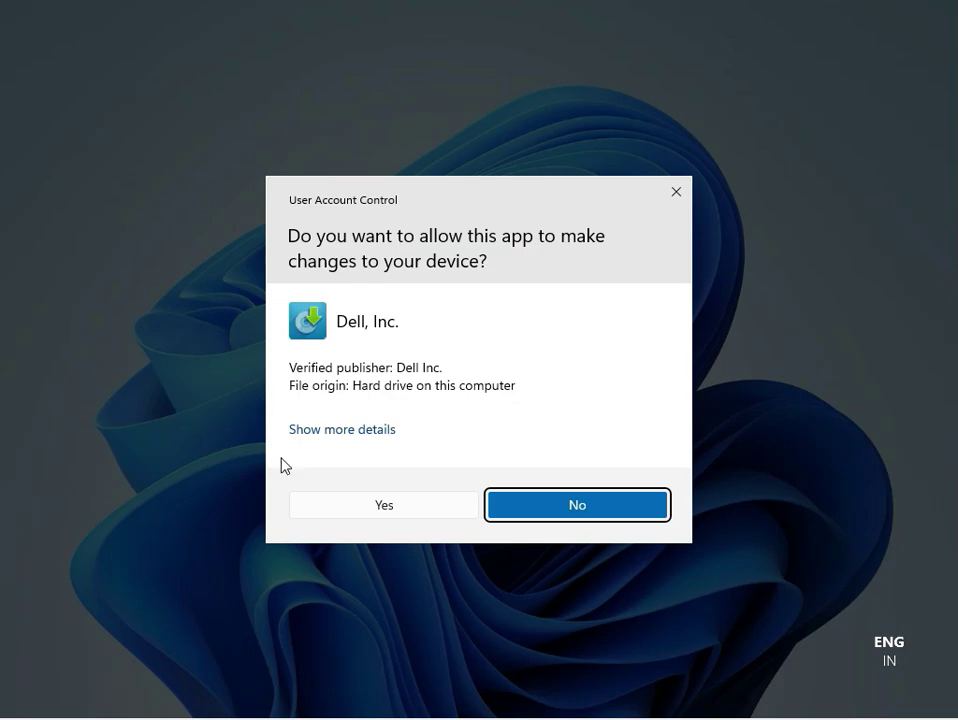
click(367, 510)
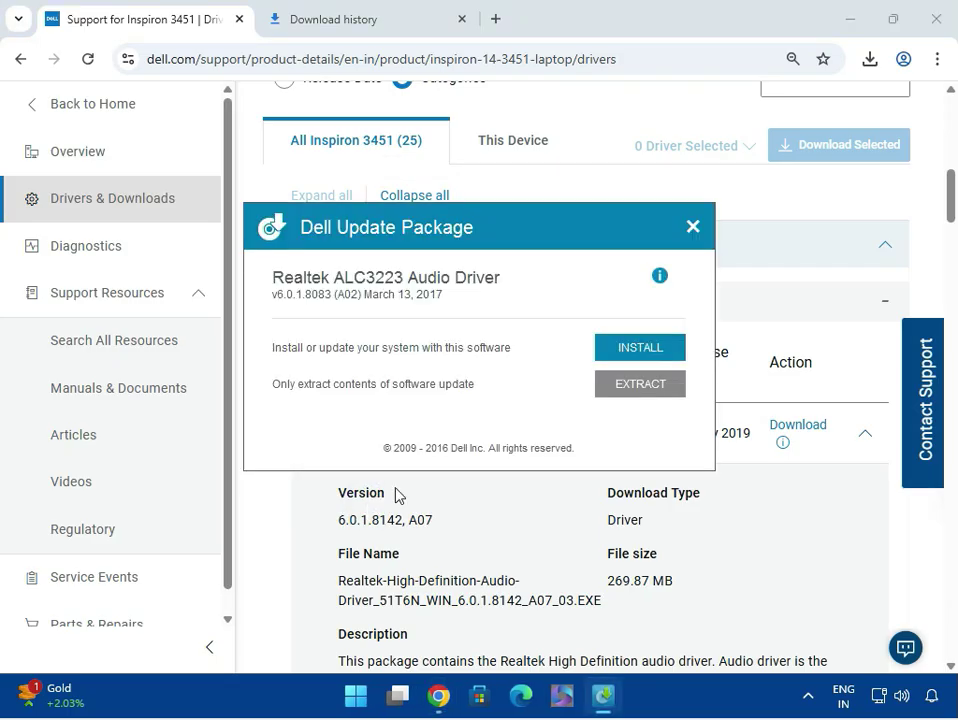
click(625, 347)
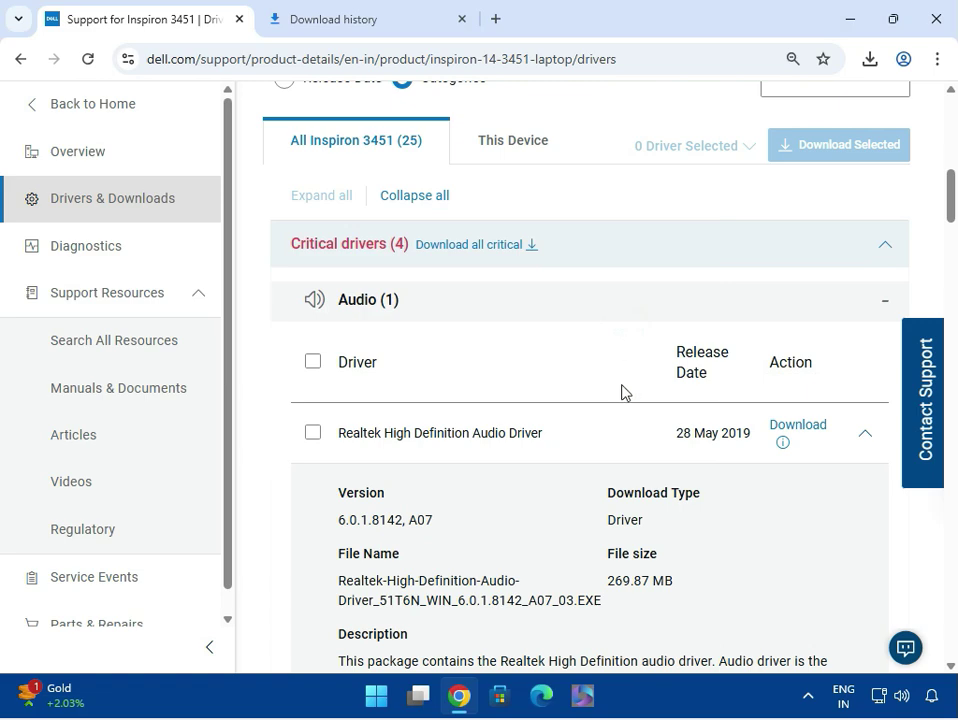
scroll(622, 390, down, 7)
scroll(622, 391, down, 1)
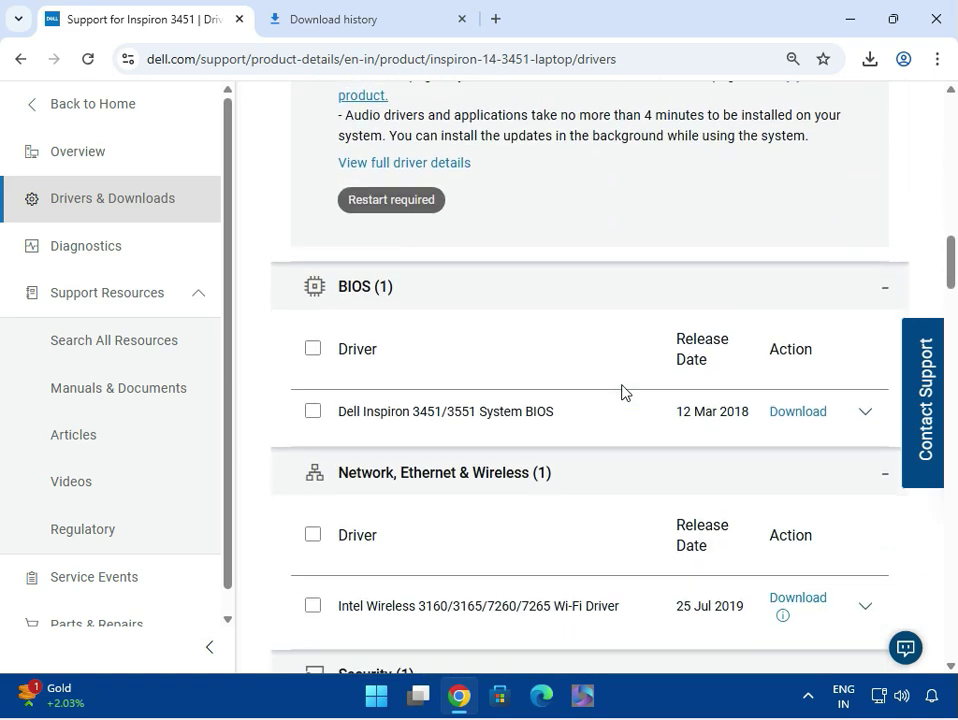
scroll(622, 391, down, 1)
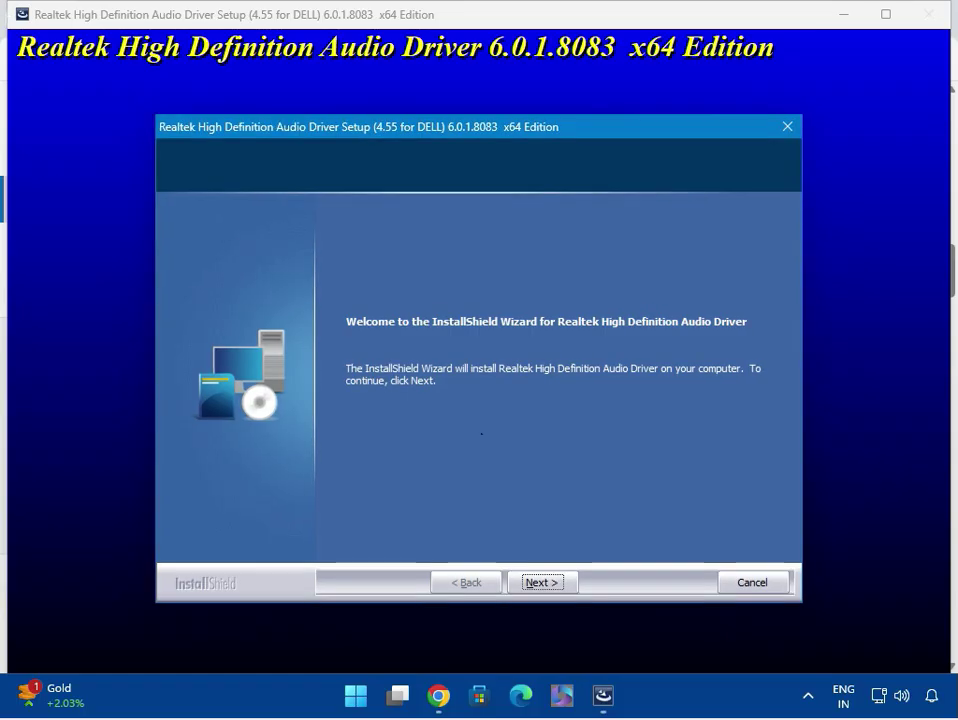
Proceed through the Realtek High Definition Audio Driver setup wizard and finish it with the option to restart the computer later.
click(552, 587)
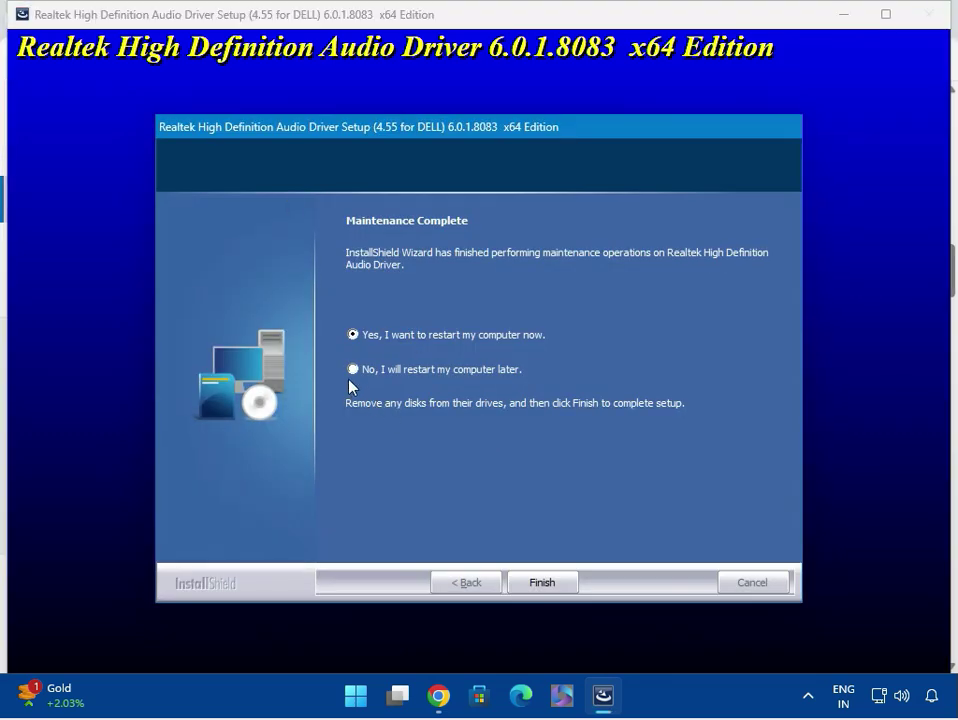
click(352, 370)
click(353, 336)
click(353, 370)
click(535, 581)
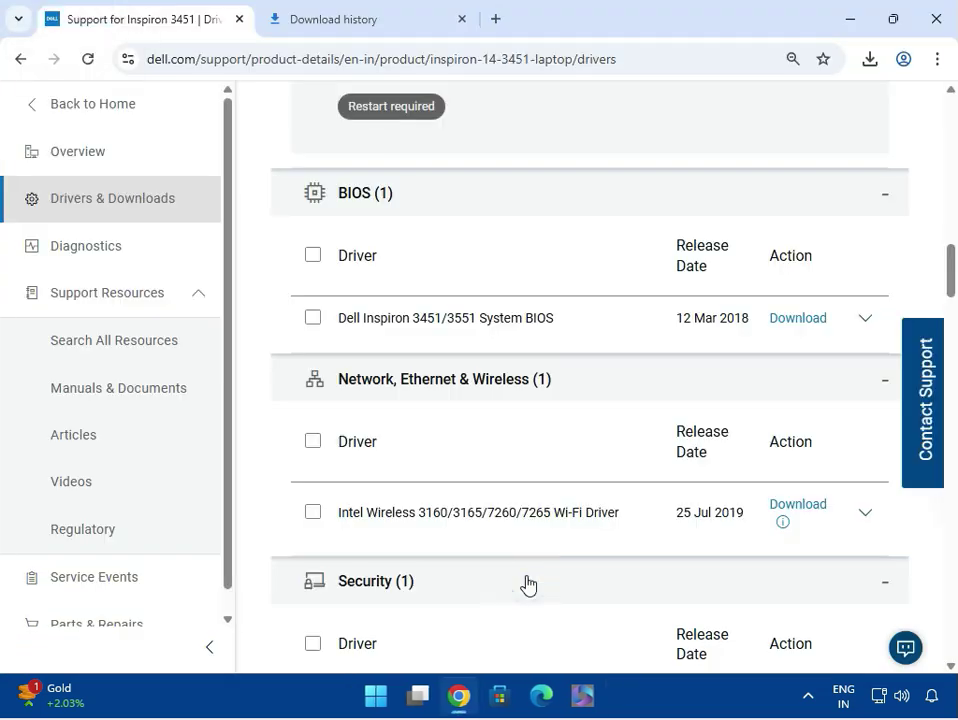
Download the Intel Wireless 3160/3165/7260/7265 Wi-Fi Driver from the Network, Ethernet & Wireless category and check the download progress.
click(635, 398)
scroll(612, 490, down, 5)
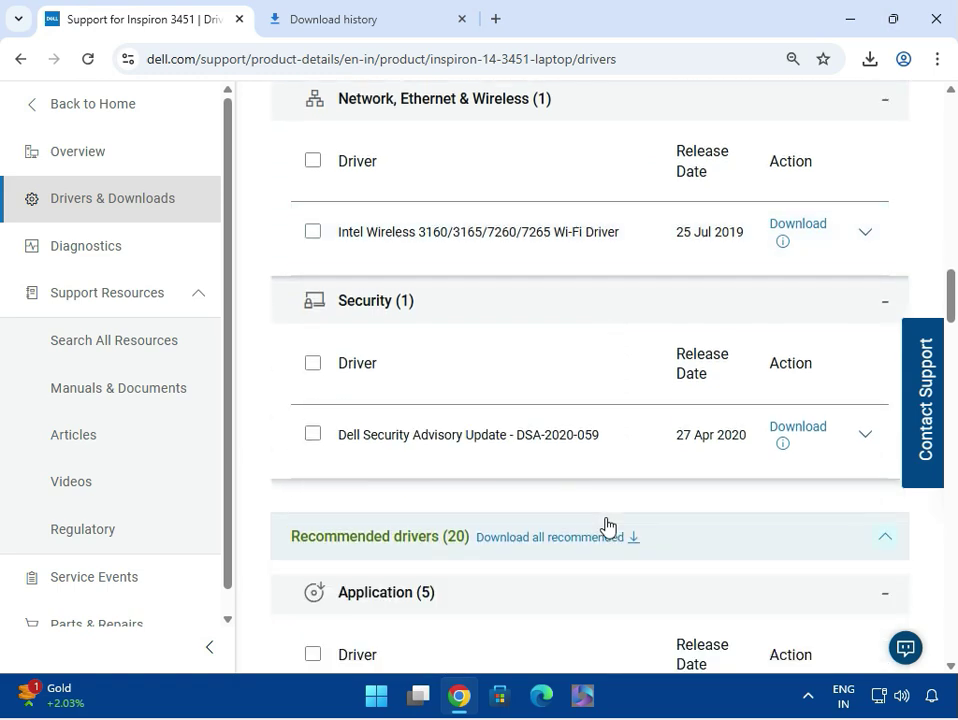
scroll(608, 527, down, 1)
scroll(608, 527, down, 1)
scroll(608, 527, up, 3)
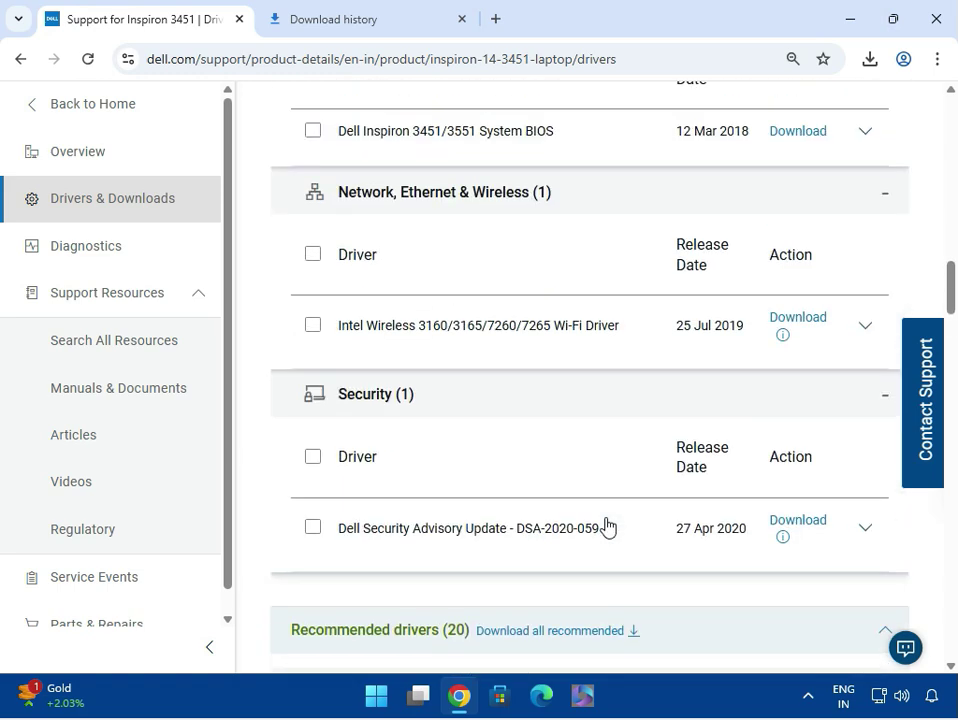
click(369, 199)
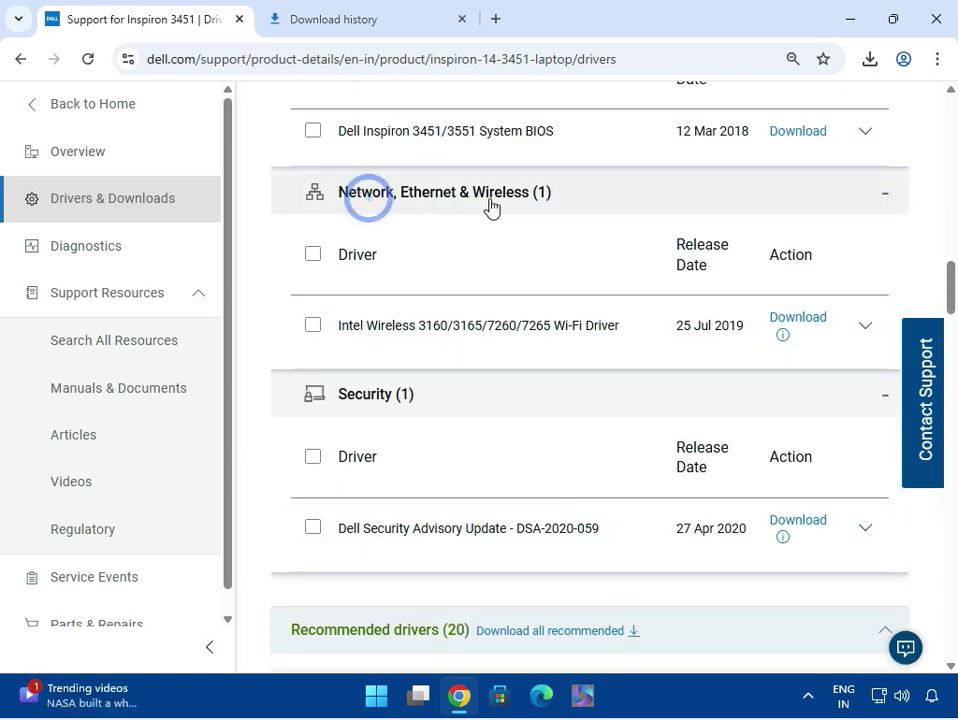
click(490, 196)
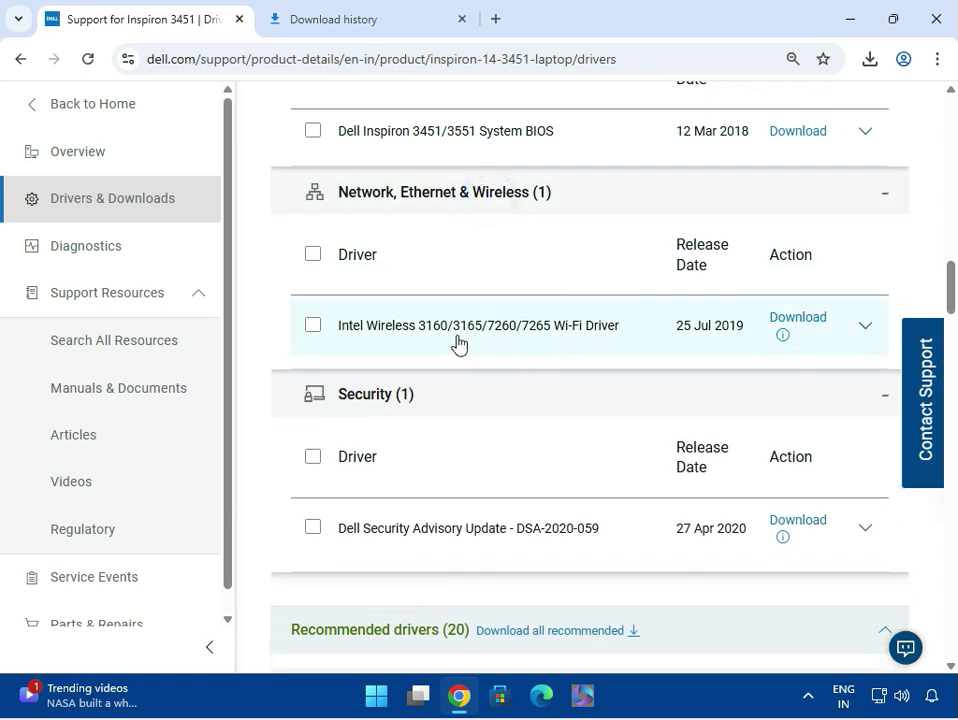
click(812, 323)
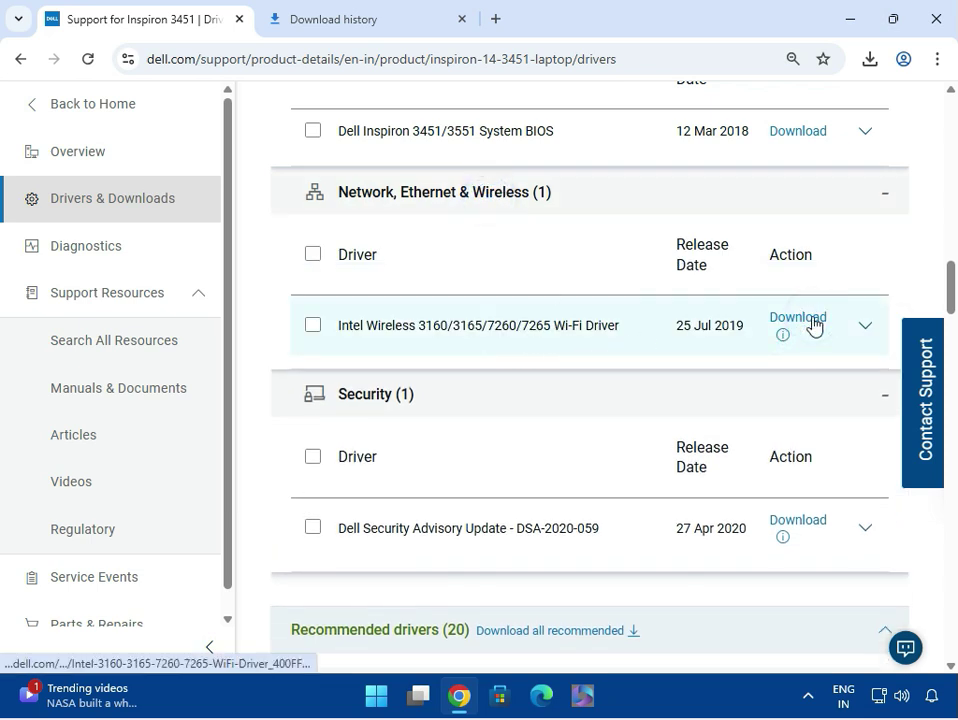
click(866, 64)
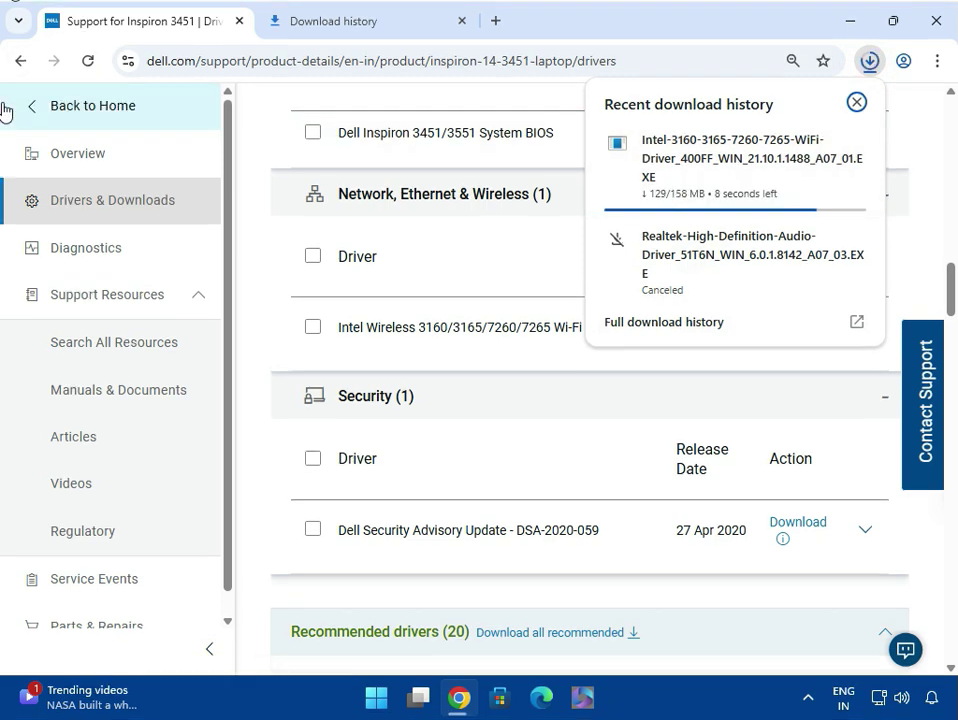
Try to install the downloaded Intel 3160/3165/7260/7265 WiFi Driver package, allowing it to make changes, and close its installer windows.
mouse_move(716, 150)
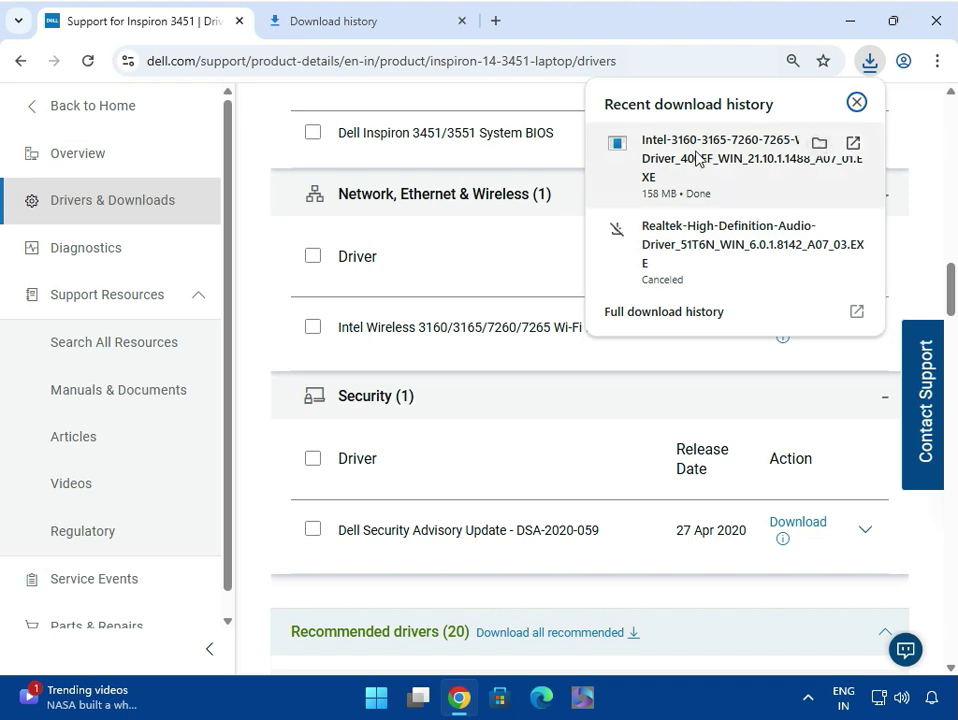
click(698, 176)
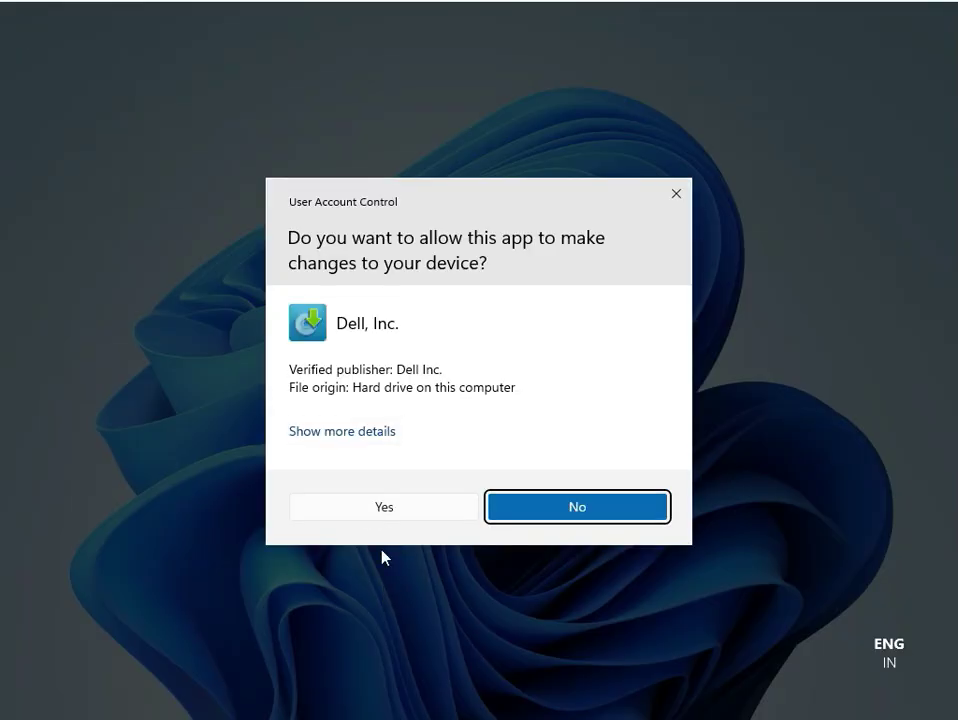
click(383, 502)
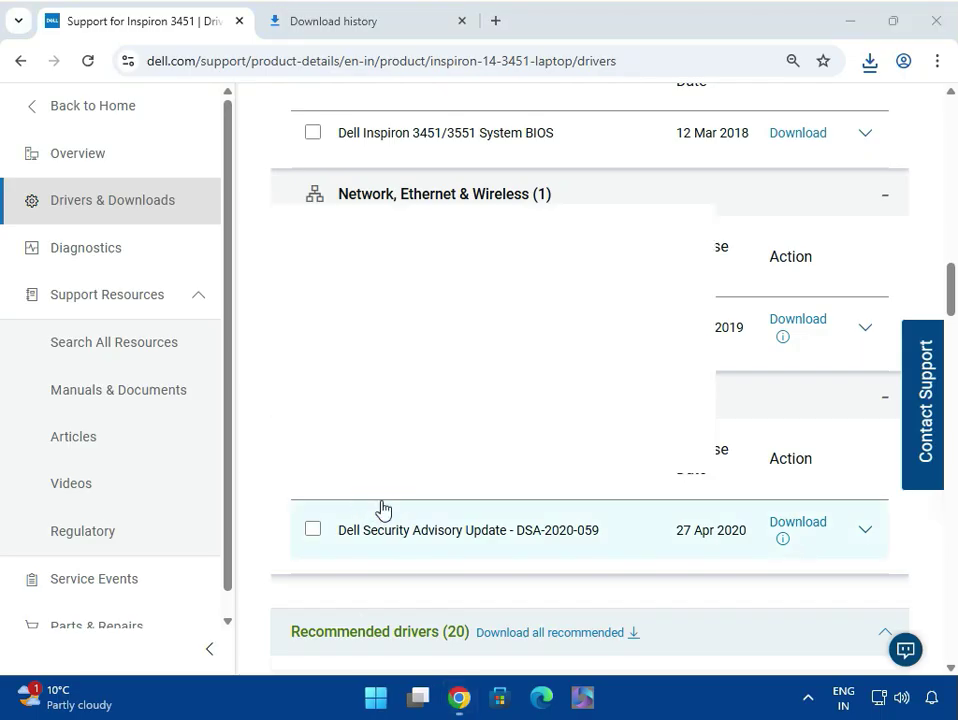
click(606, 384)
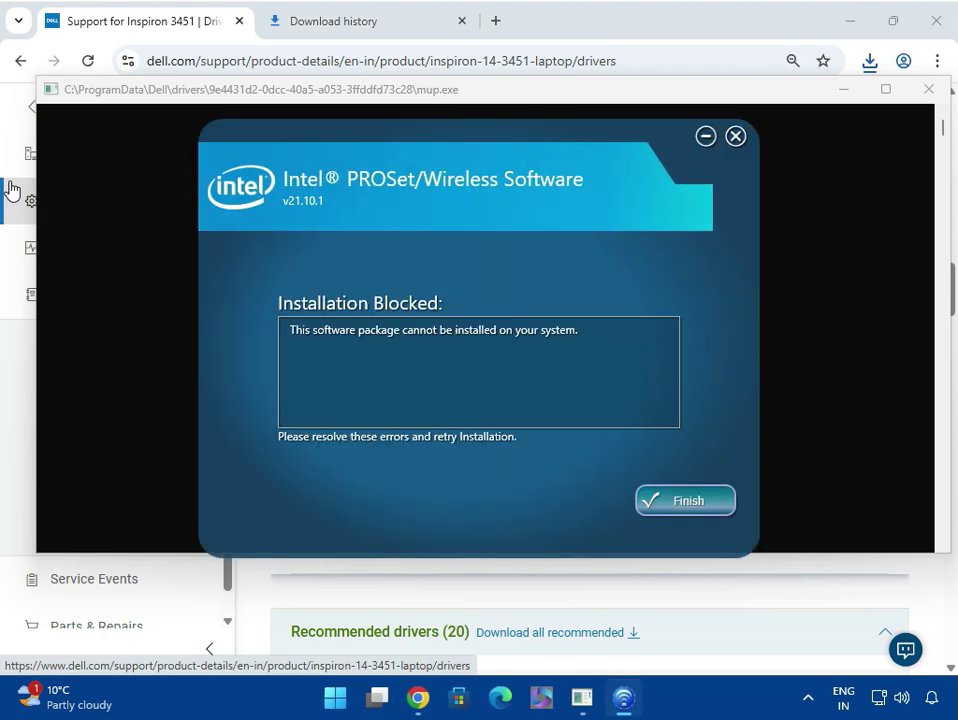
click(650, 502)
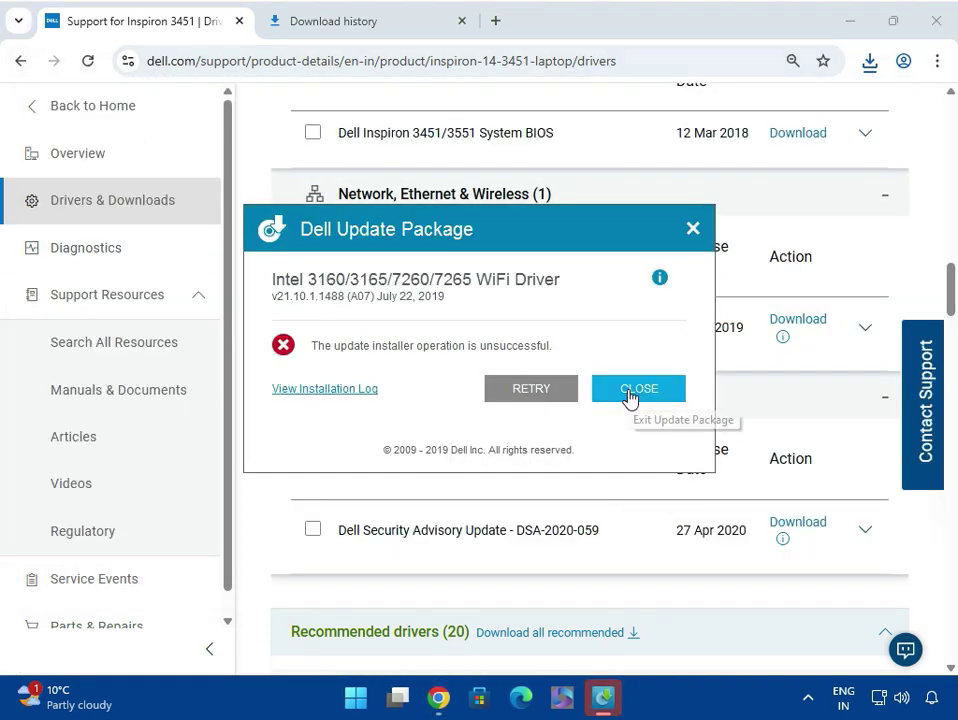
click(628, 390)
Install the Realtek RTS5170 Card Reader driver from the chipset driver package in the download history, allowing changes, and finish the wizard.
scroll(487, 475, down, 2)
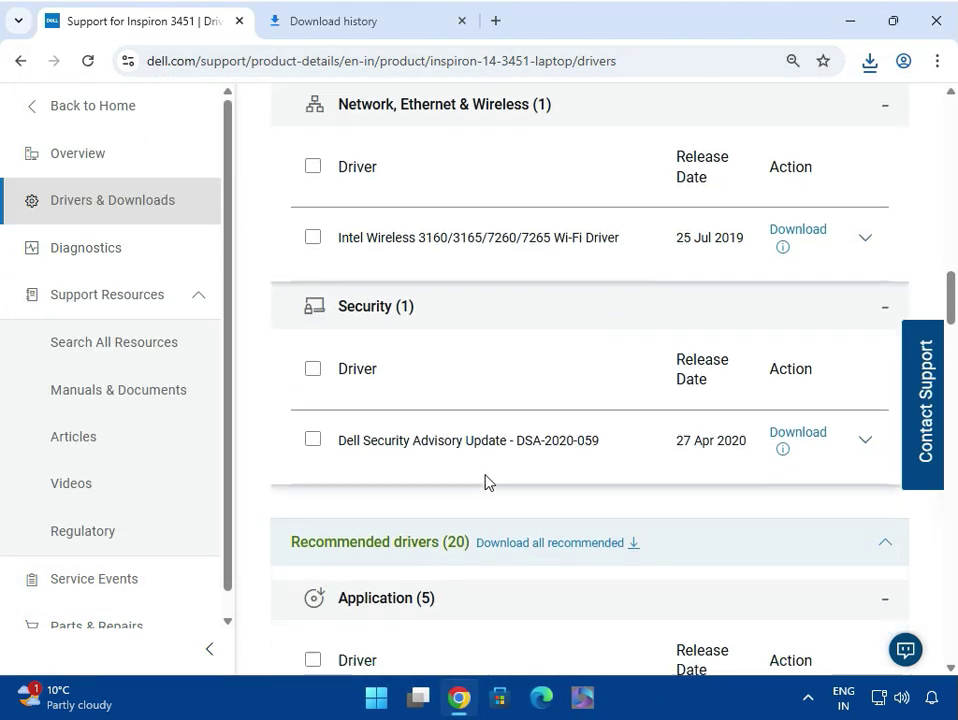
scroll(487, 483, down, 6)
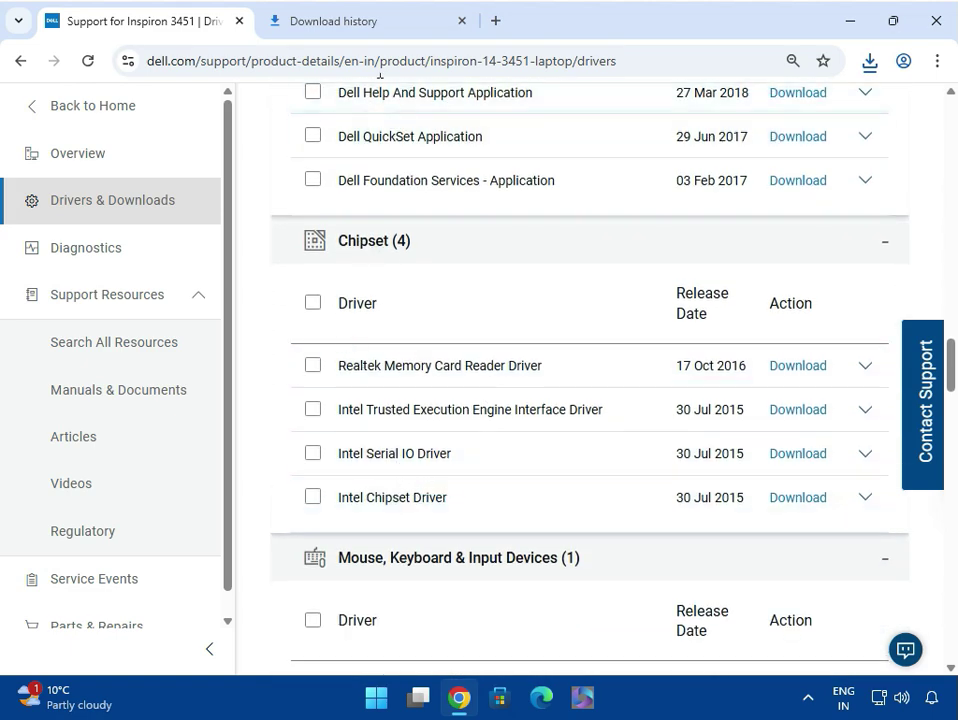
click(377, 28)
scroll(512, 578, down, 1)
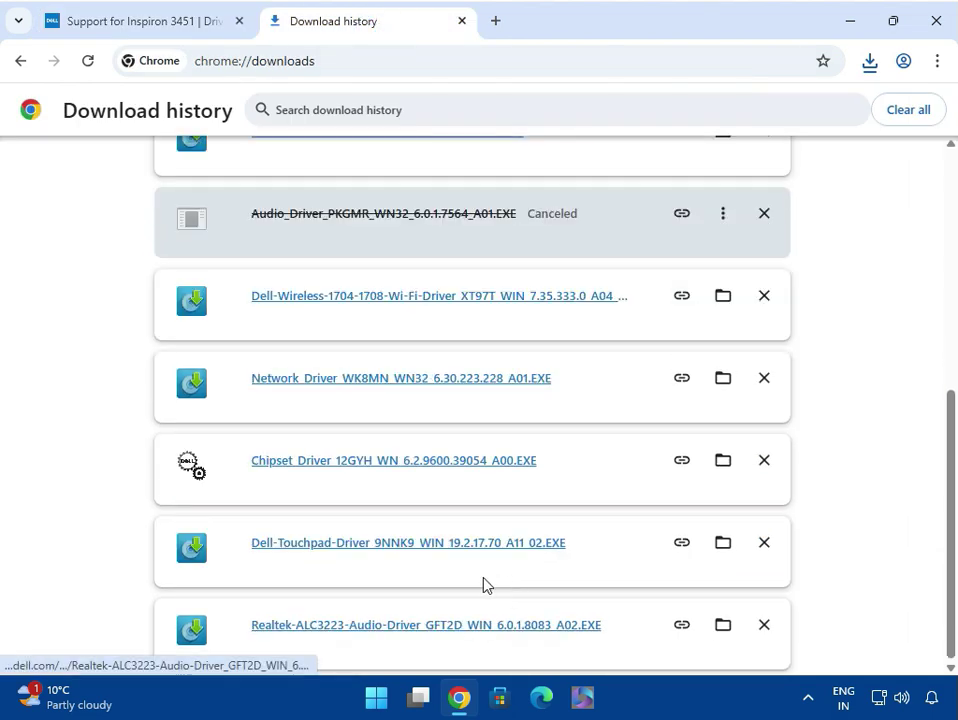
click(310, 466)
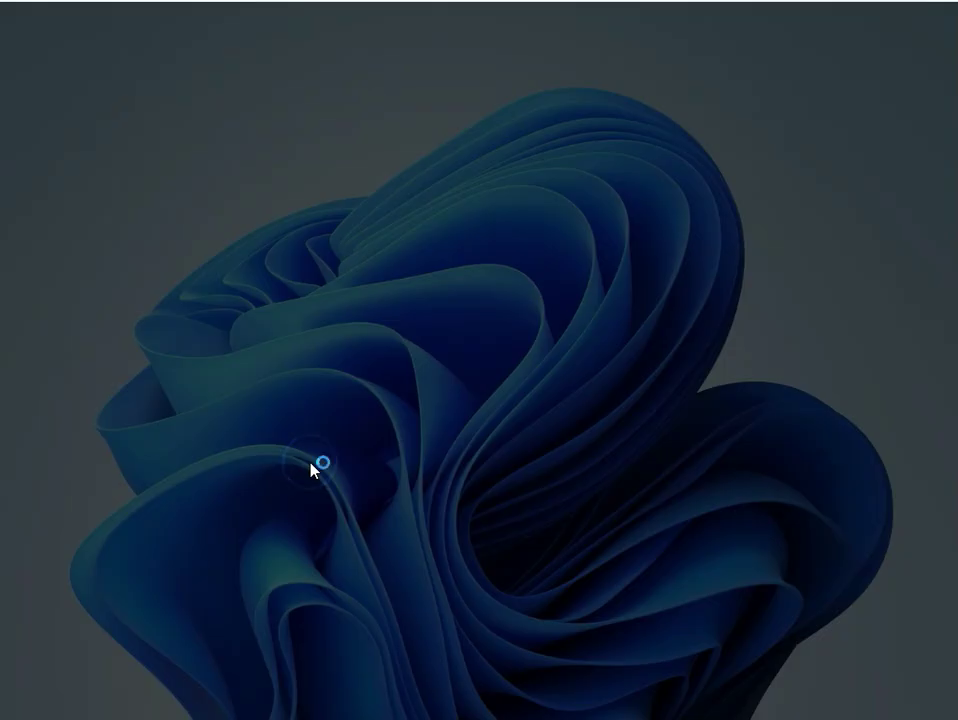
click(394, 509)
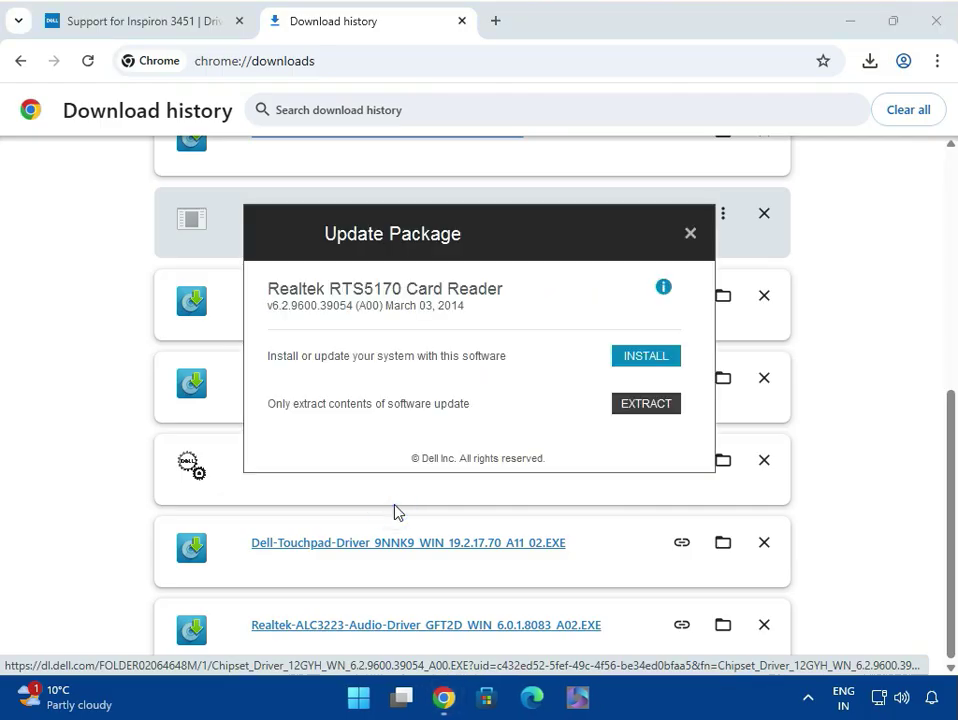
click(645, 358)
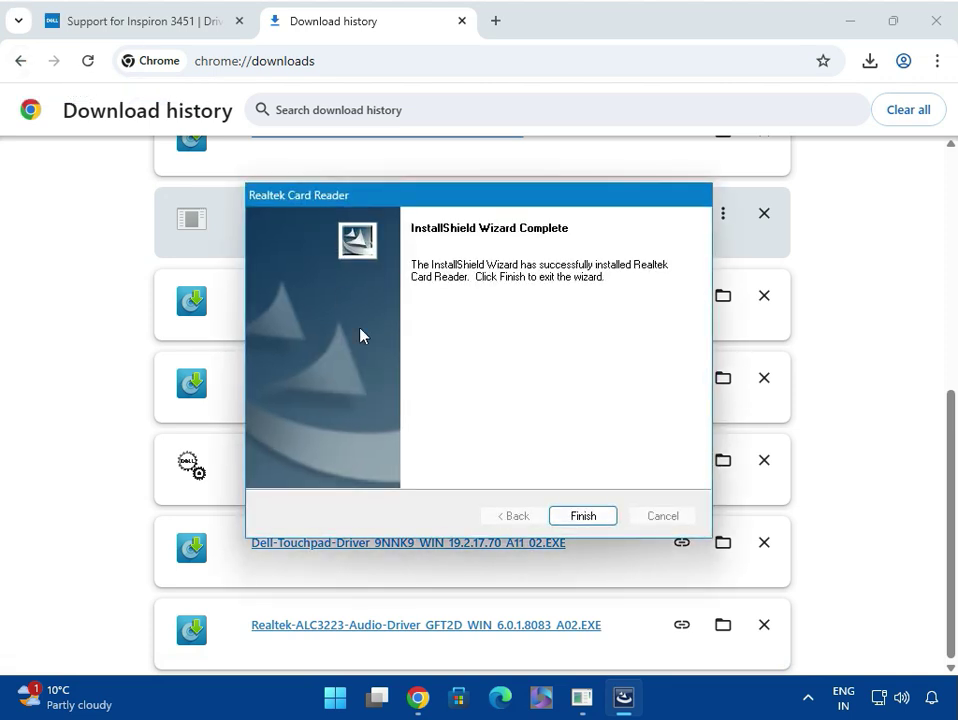
click(588, 522)
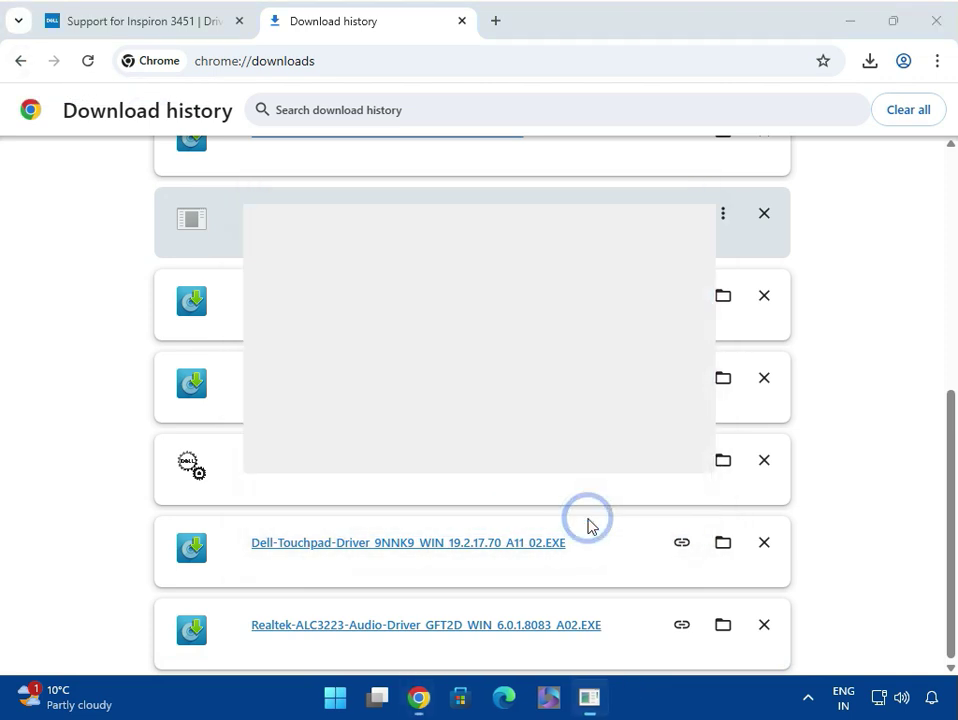
click(618, 399)
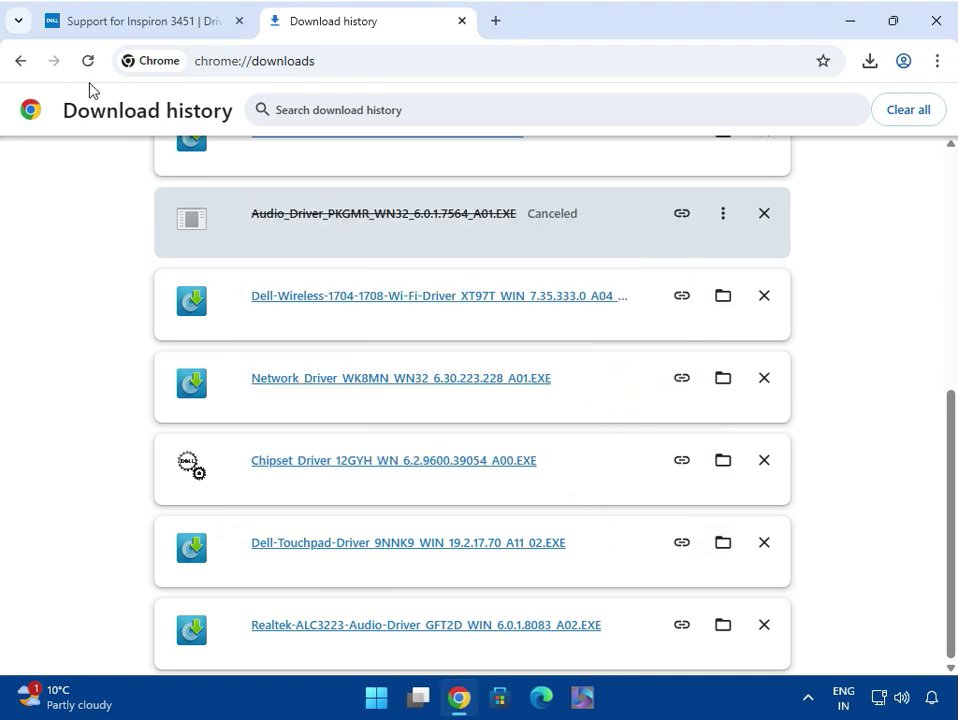
Return to the Dell drivers page and expand the Dell Touchpad Driver details under Mouse, Keyboard & Input Devices.
click(96, 21)
scroll(355, 512, down, 2)
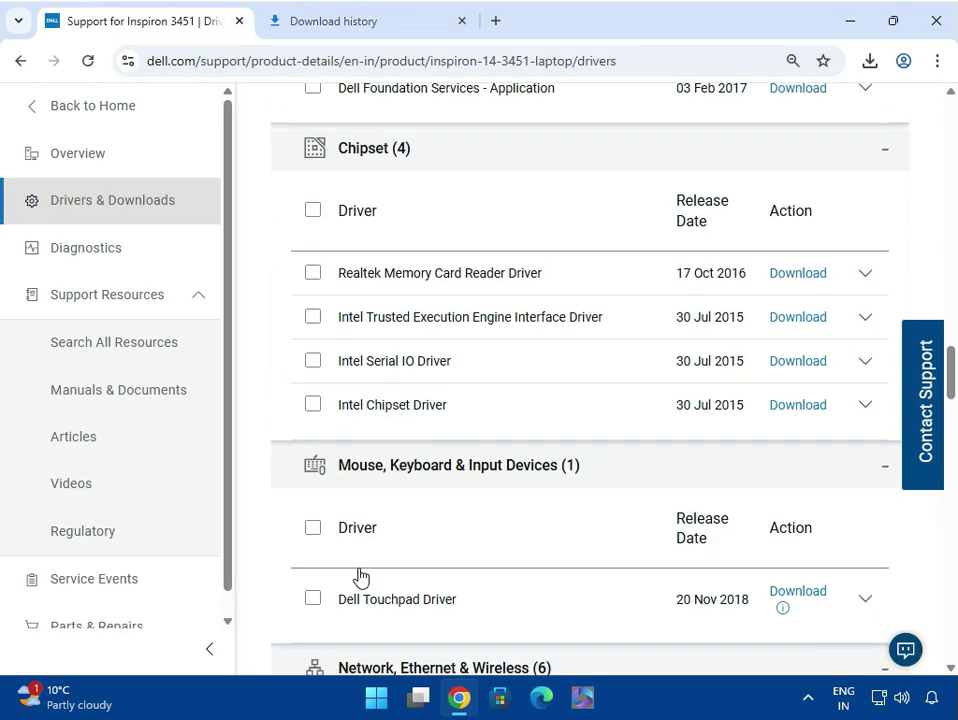
drag(365, 507, 680, 522)
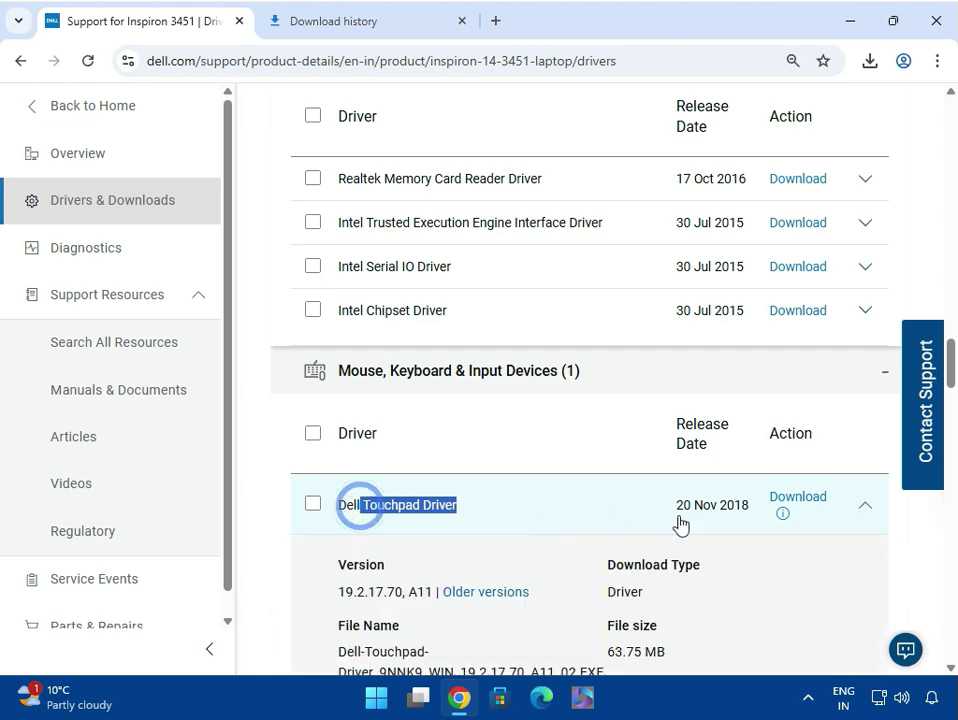
Run the downloaded Dell Touchpad Driver package from the download history, allow it to make changes, start the installation and close the update package.
click(413, 26)
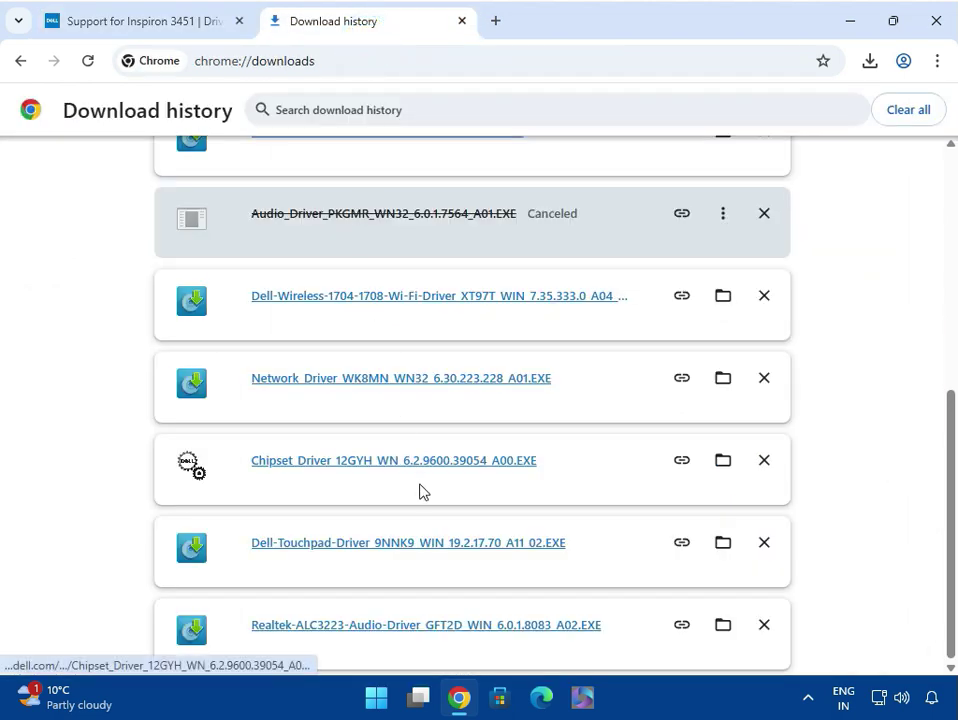
scroll(410, 487, up, 3)
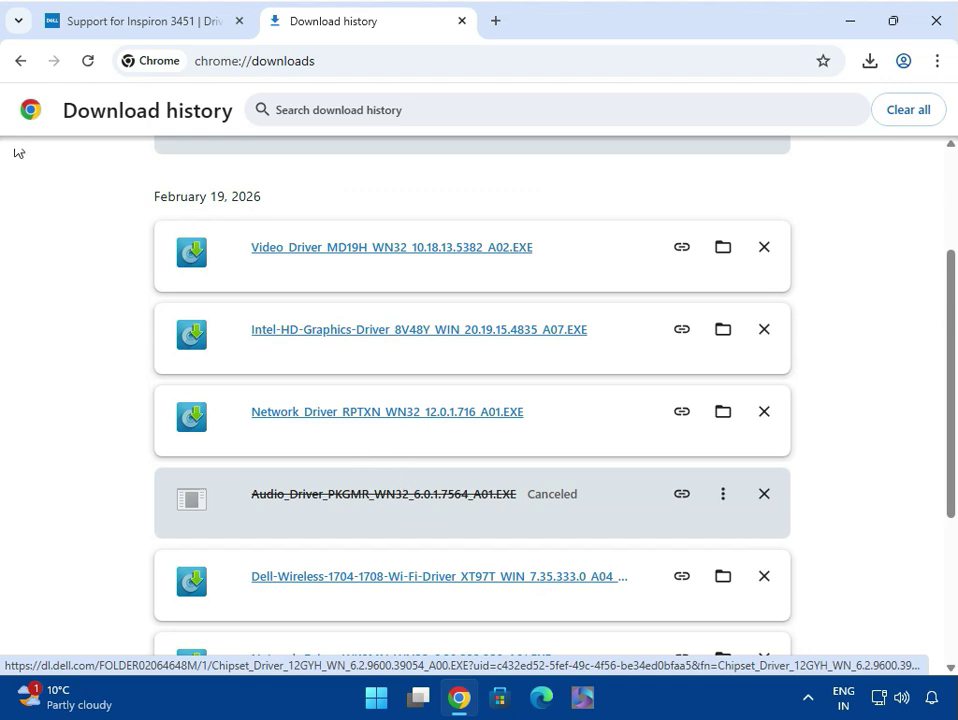
scroll(280, 475, down, 3)
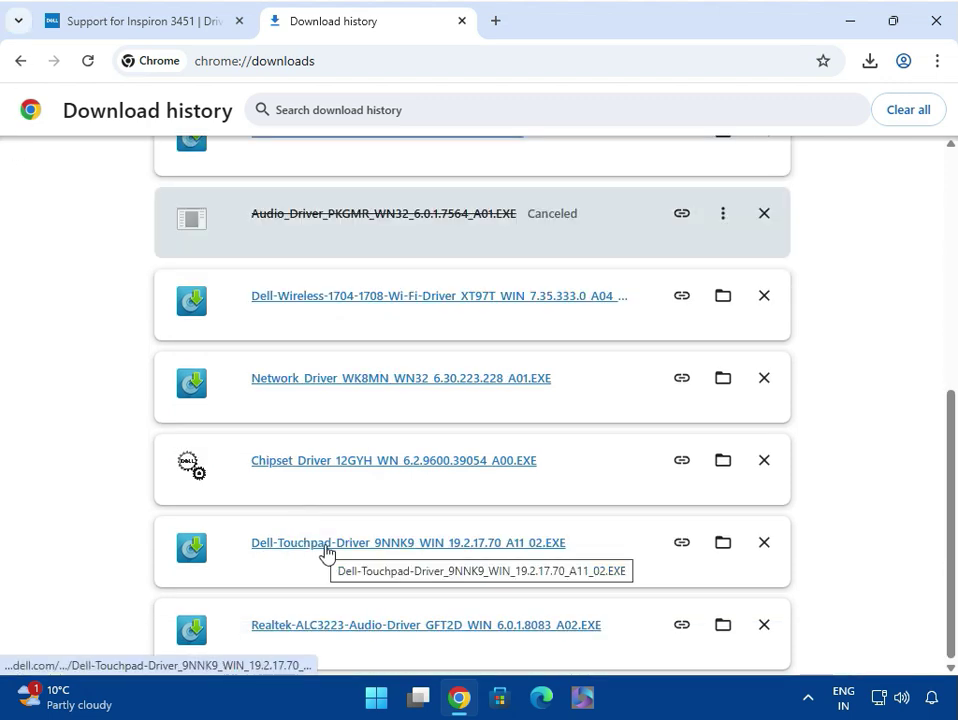
click(326, 548)
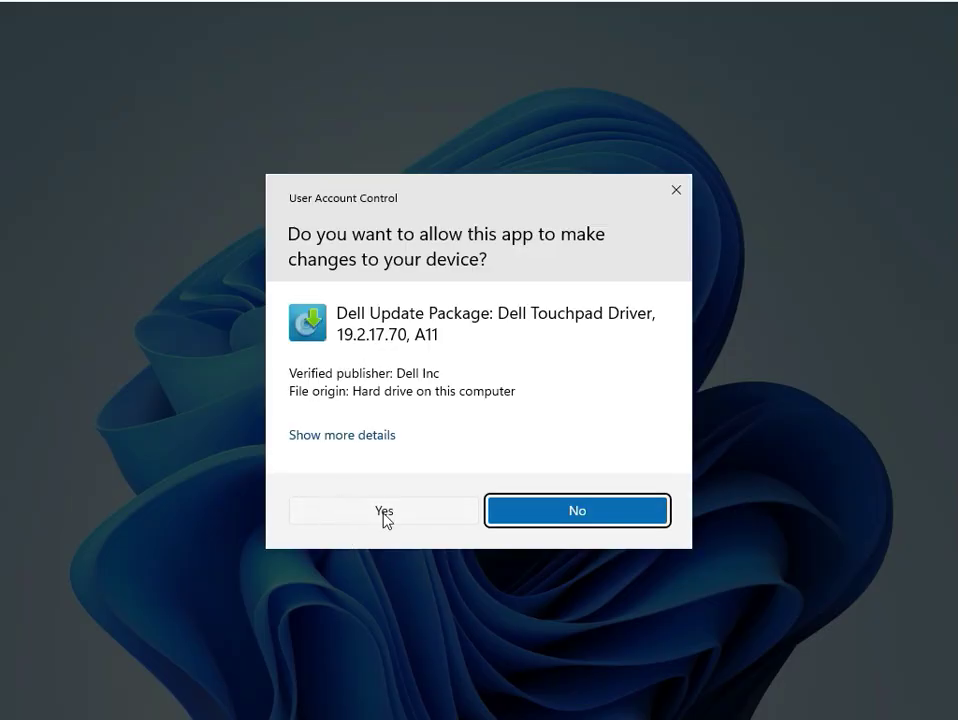
click(384, 516)
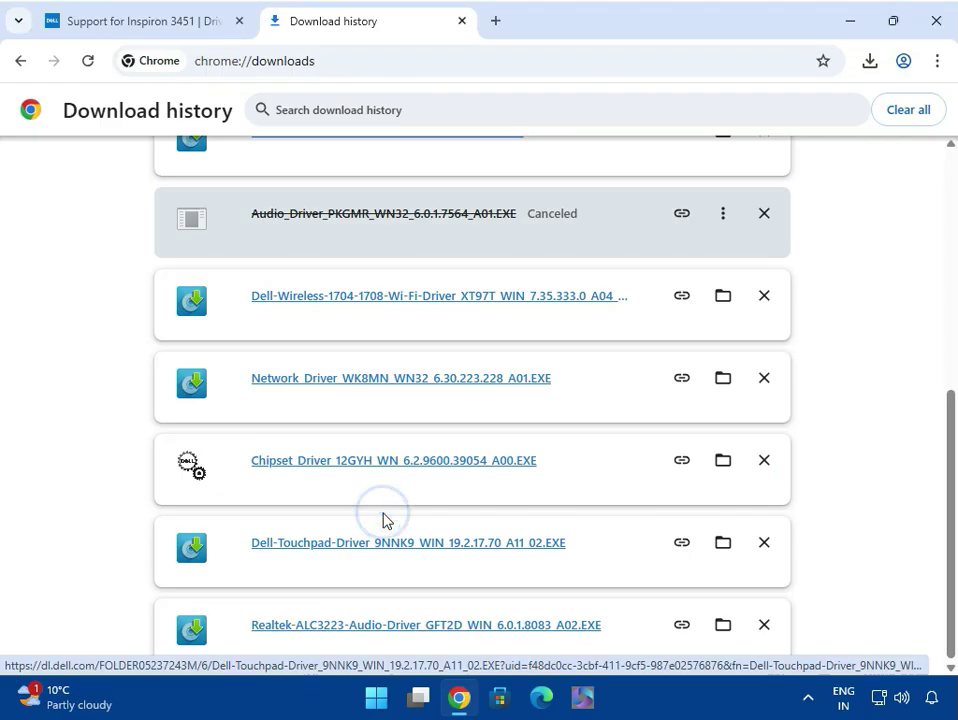
click(638, 349)
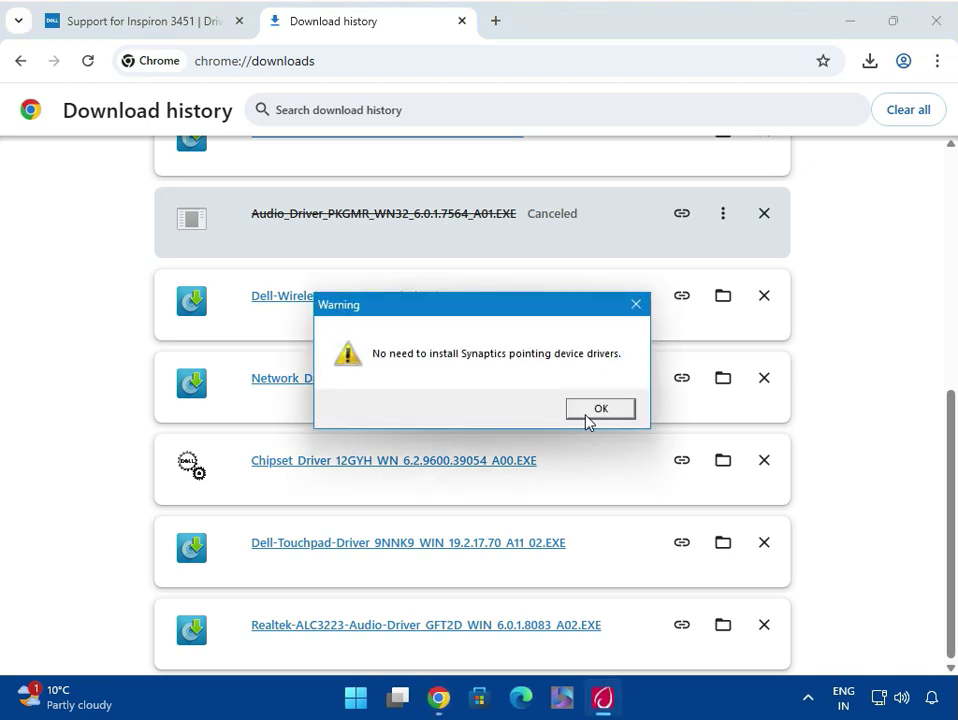
click(587, 416)
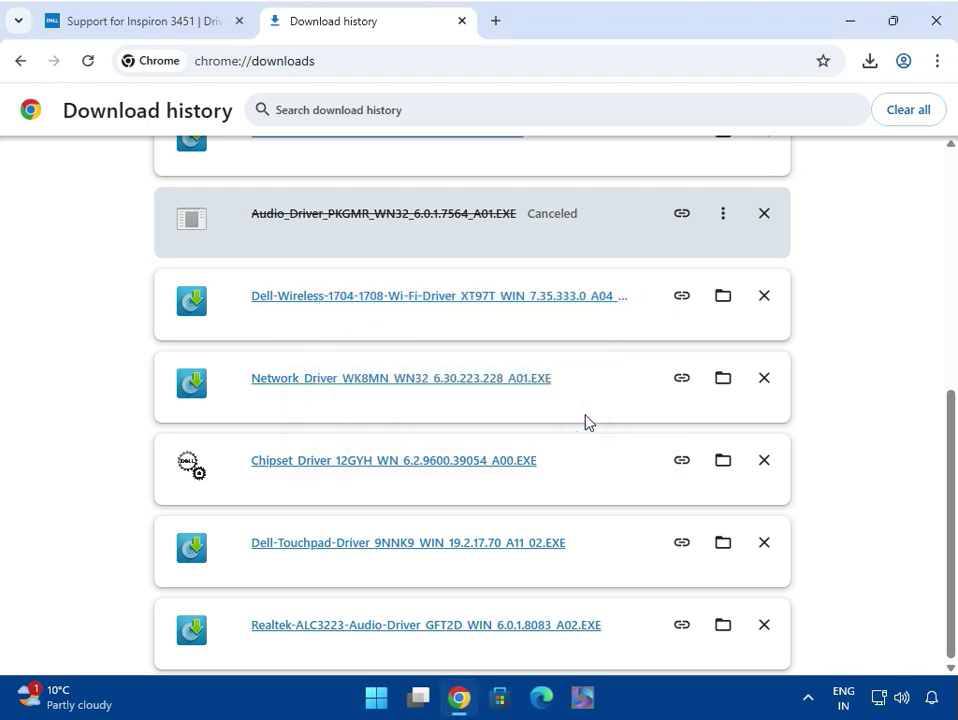
click(160, 26)
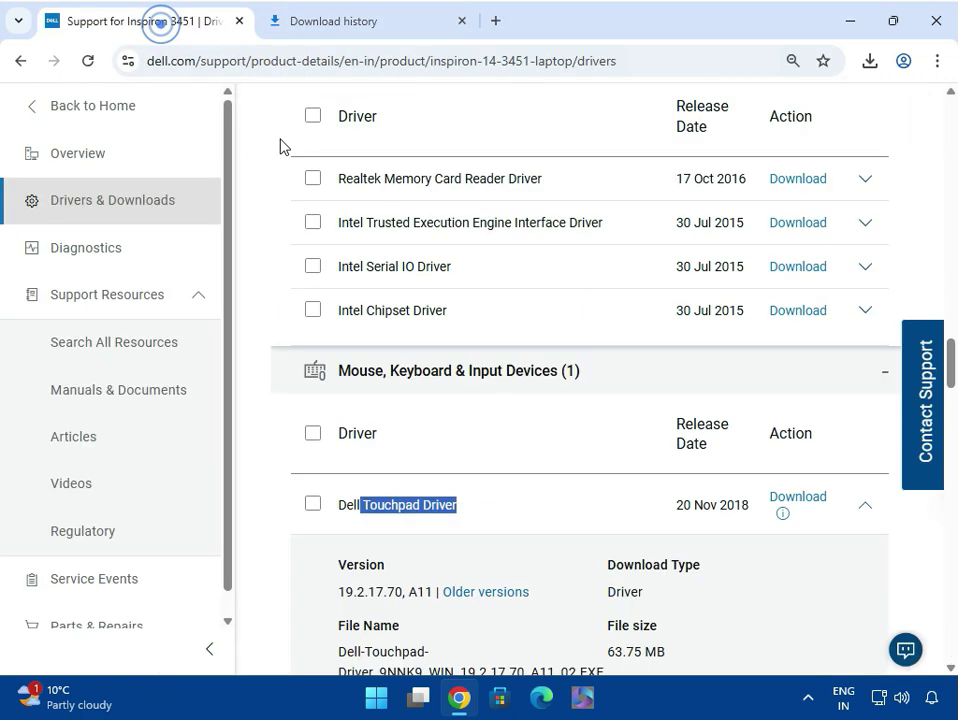
scroll(556, 518, down, 3)
scroll(557, 520, down, 1)
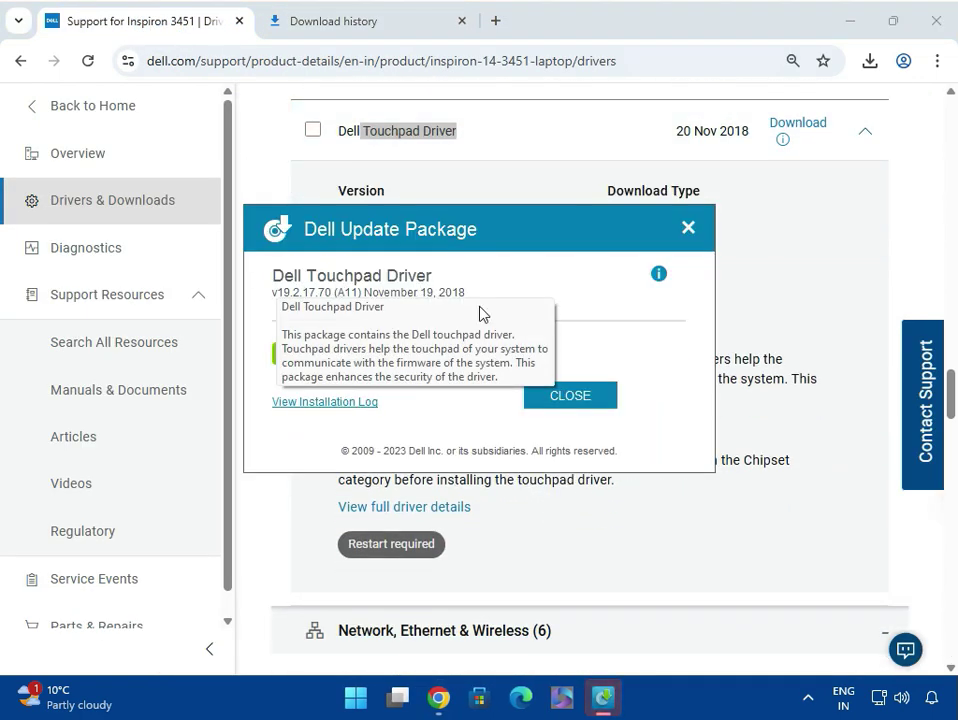
click(560, 400)
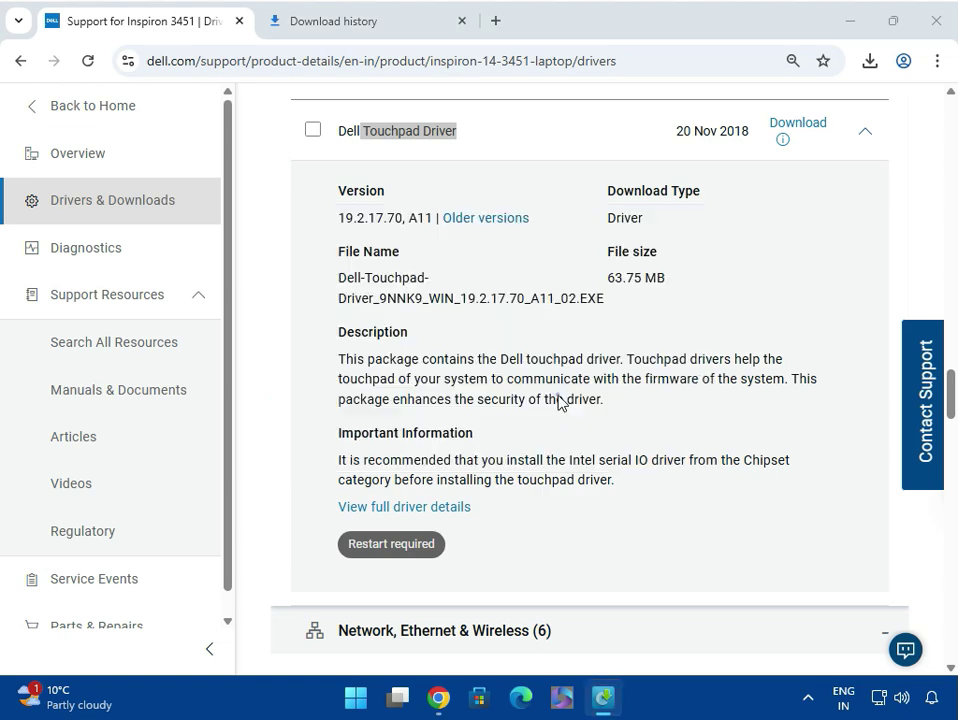
Download the Intel Bluetooth Driver from the recommended Network, Ethernet & Wireless category on the drivers page.
scroll(558, 400, down, 5)
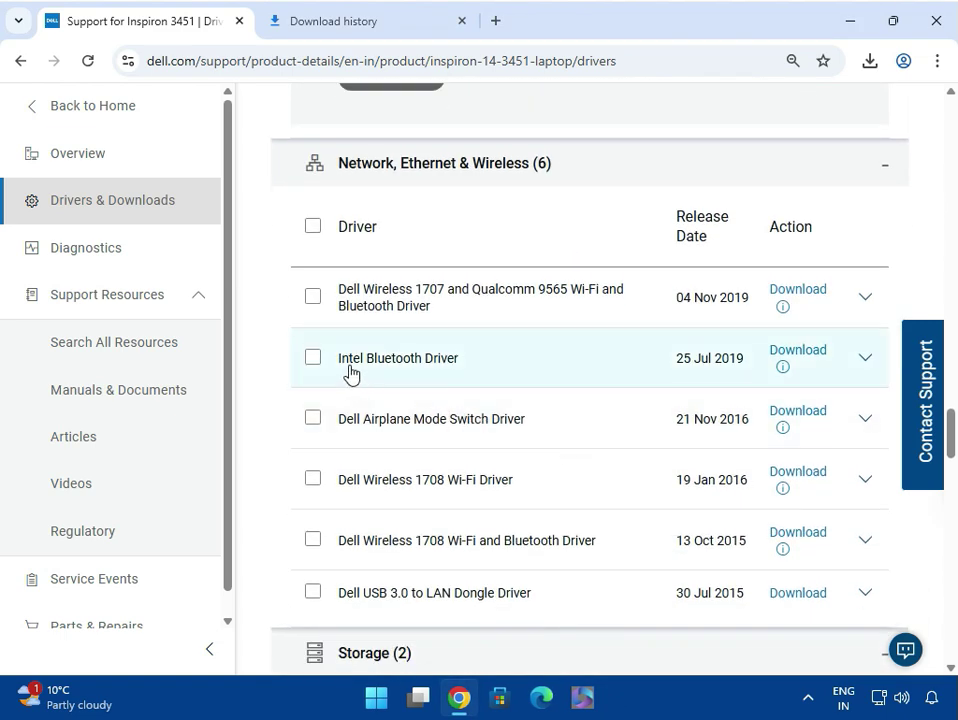
click(794, 352)
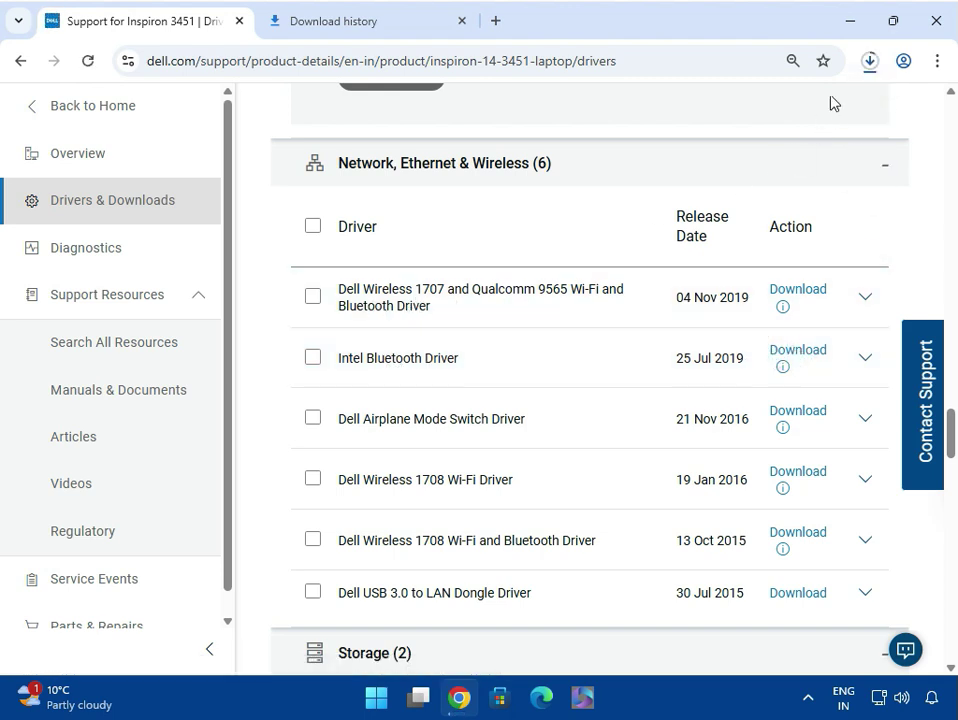
Review the remaining recommended and optional drivers, including Storage, Systems Management and the Intel HD Graphics Driver under Video.
scroll(509, 483, down, 1)
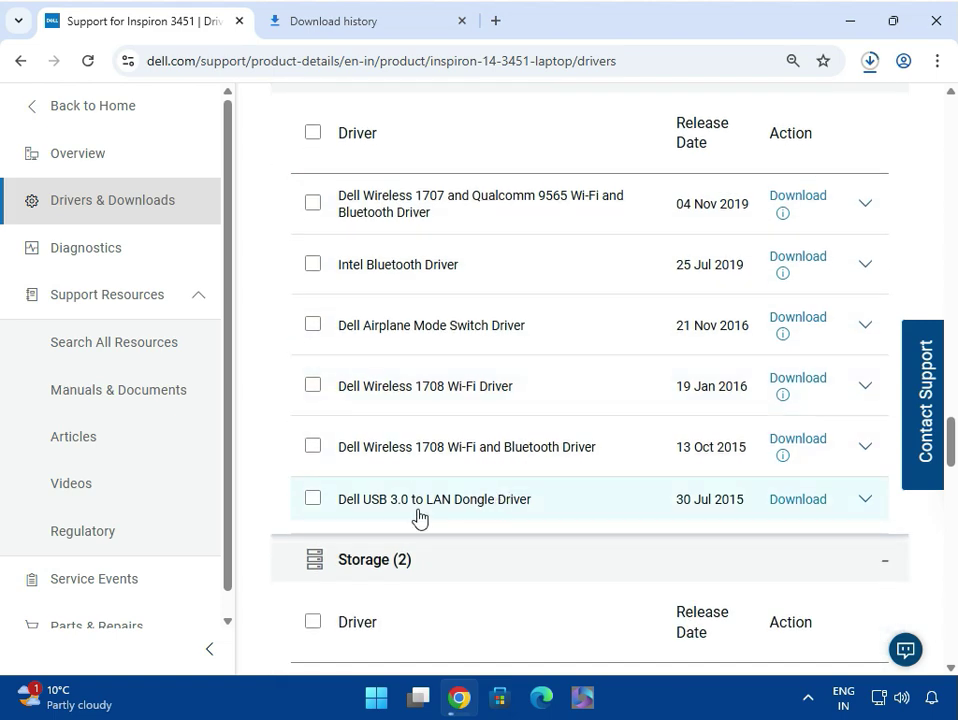
scroll(420, 517, down, 1)
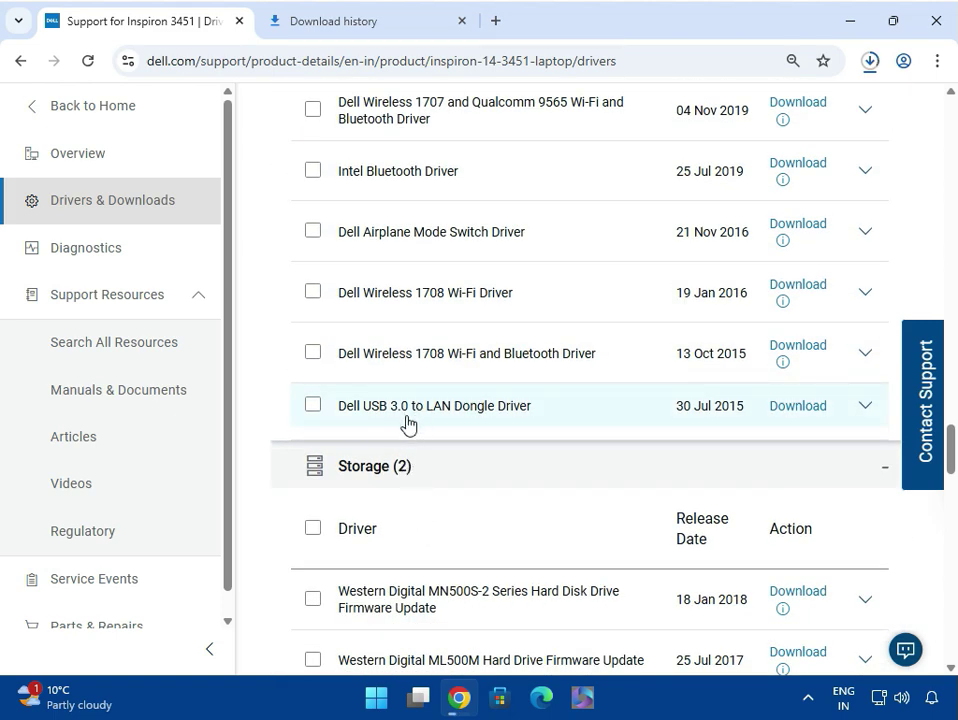
scroll(477, 464, down, 5)
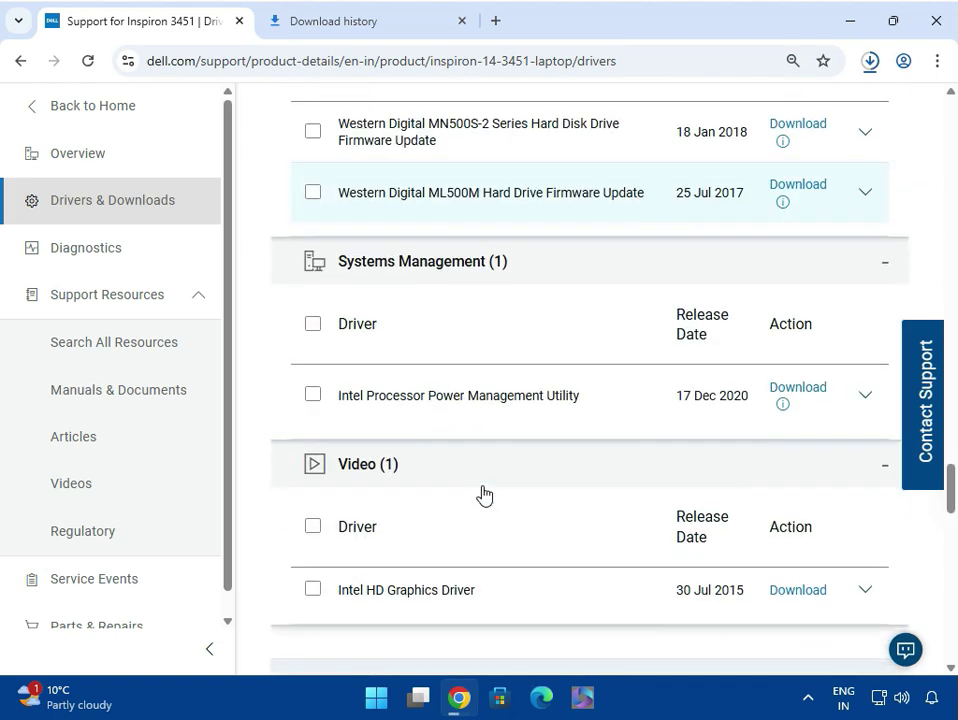
scroll(480, 497, down, 2)
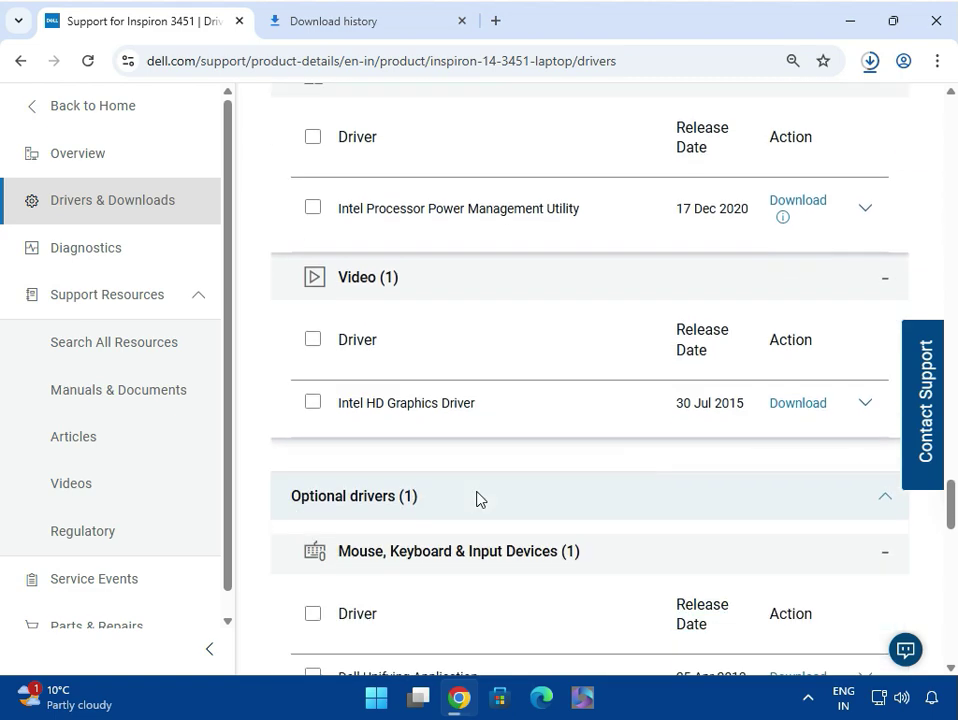
click(395, 405)
scroll(440, 500, down, 1)
click(390, 311)
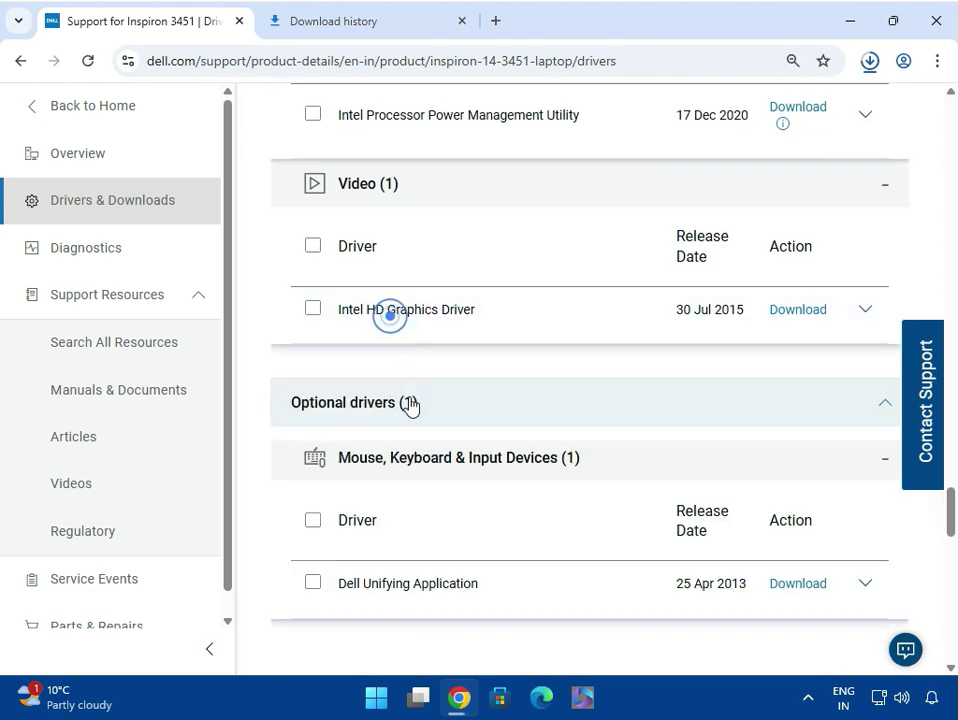
scroll(417, 445, down, 2)
scroll(420, 455, up, 2)
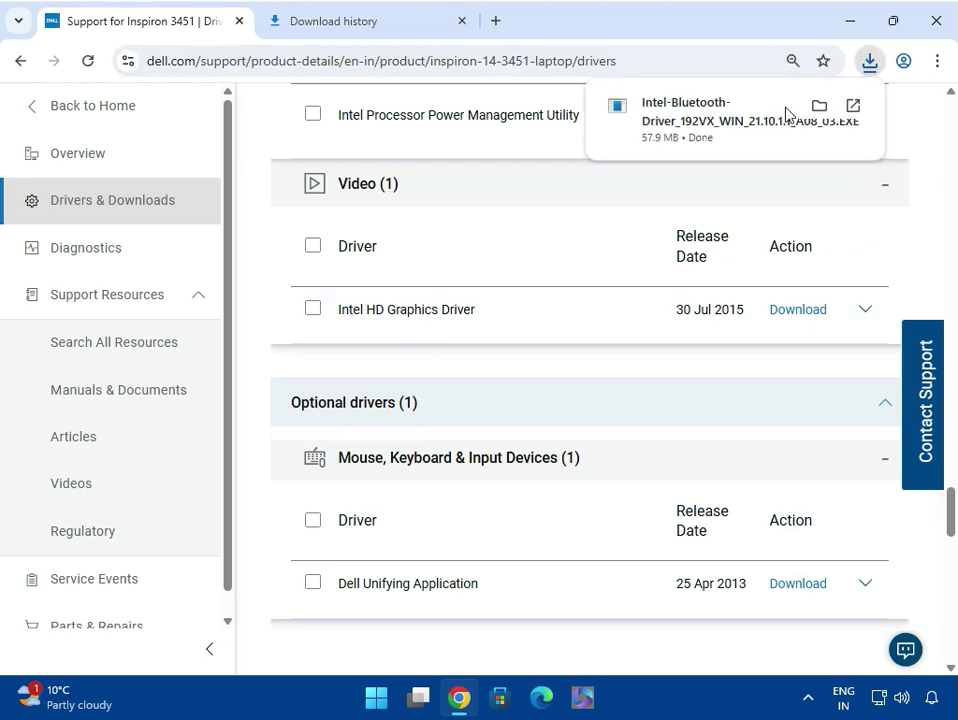
Run the downloaded Intel Bluetooth Driver package, allow it to make changes and start the installation.
click(744, 134)
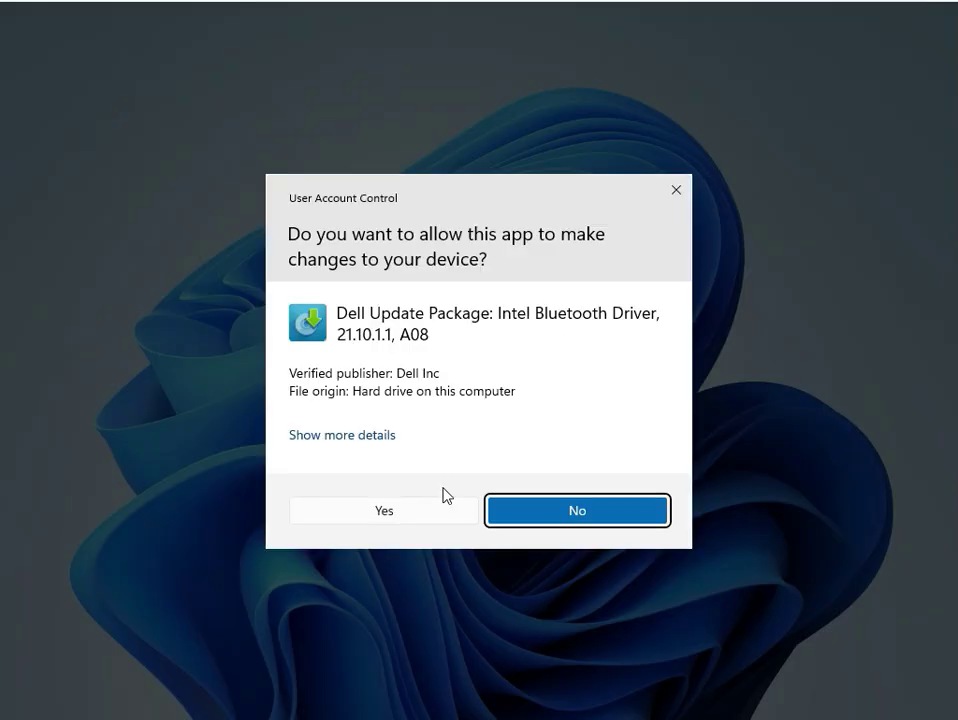
click(428, 518)
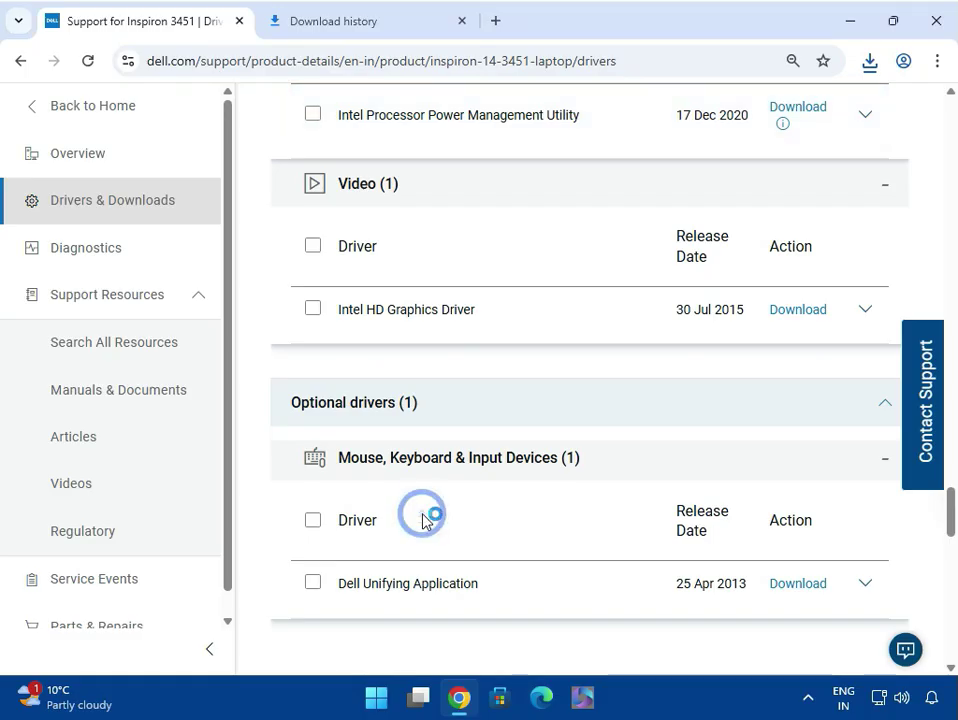
click(612, 350)
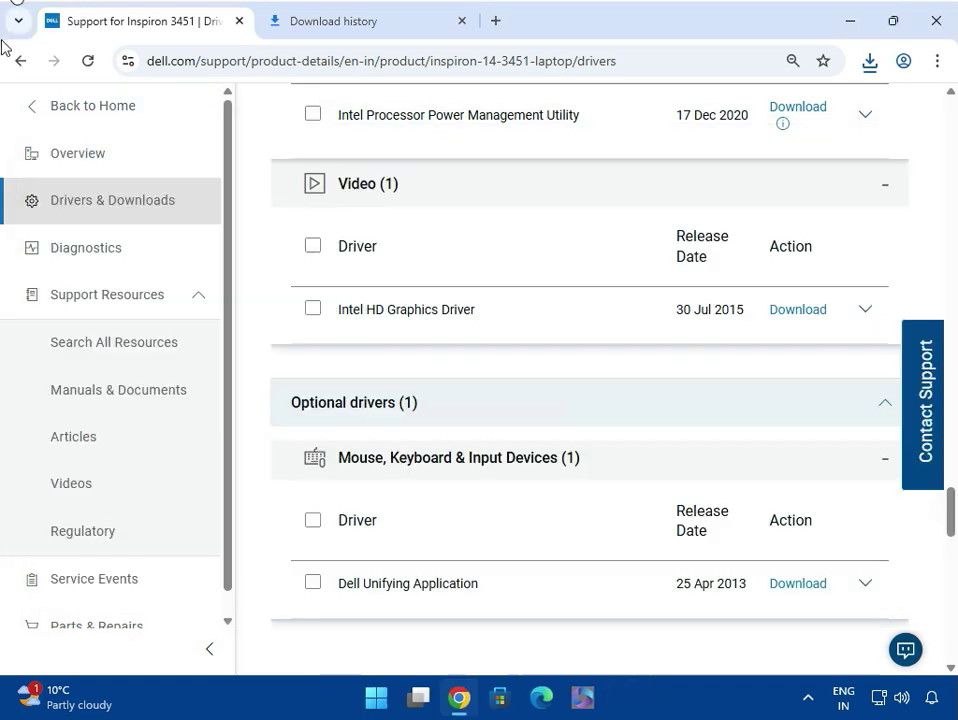
scroll(507, 509, down, 3)
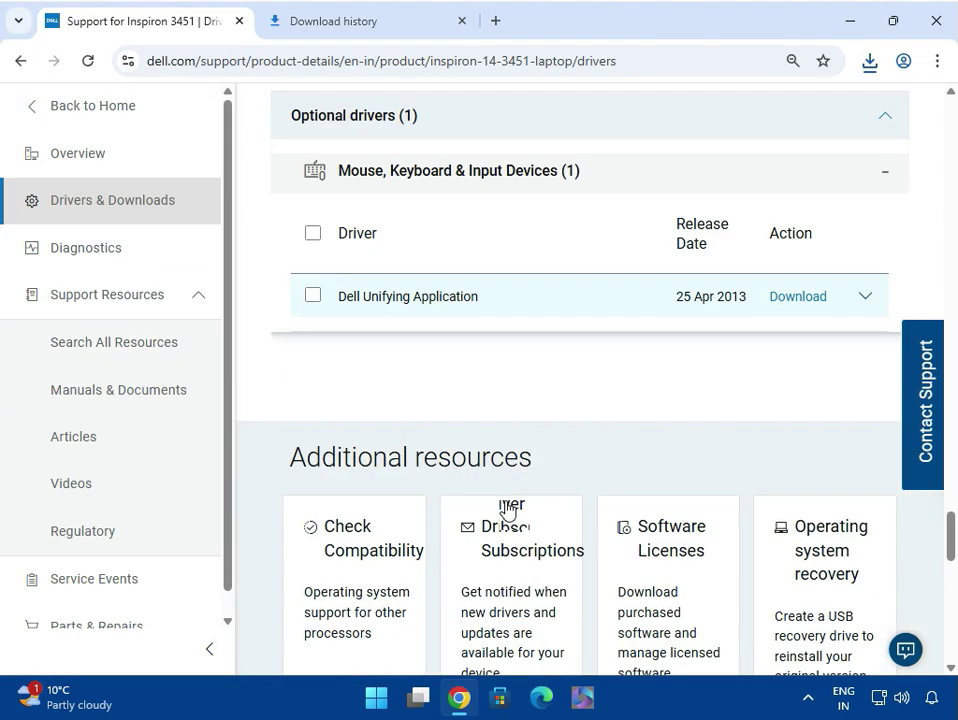
scroll(507, 509, up, 6)
scroll(507, 509, down, 8)
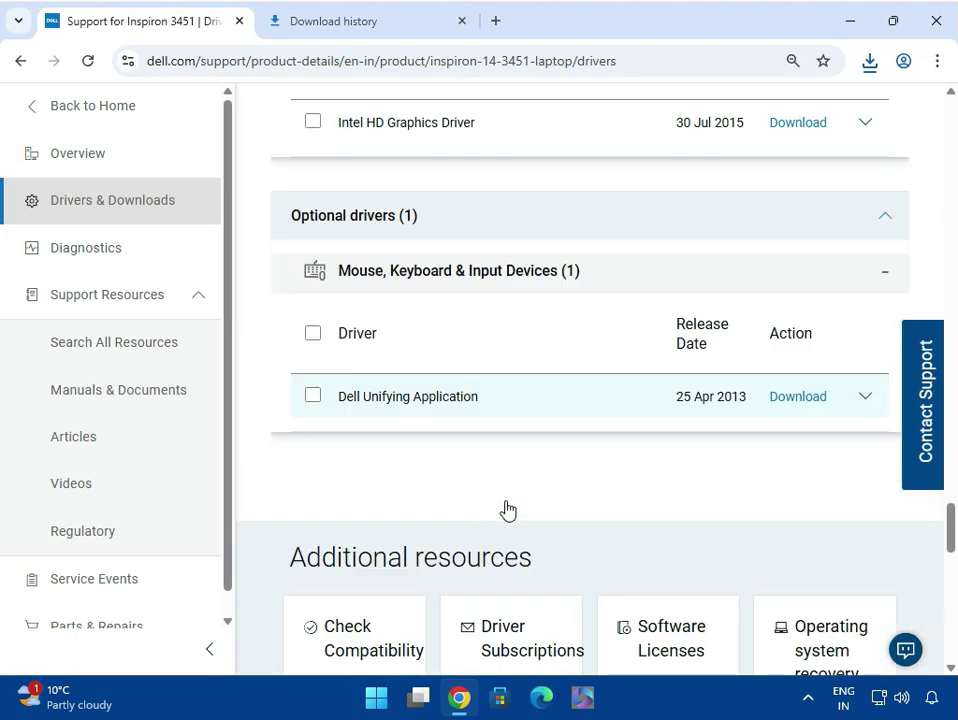